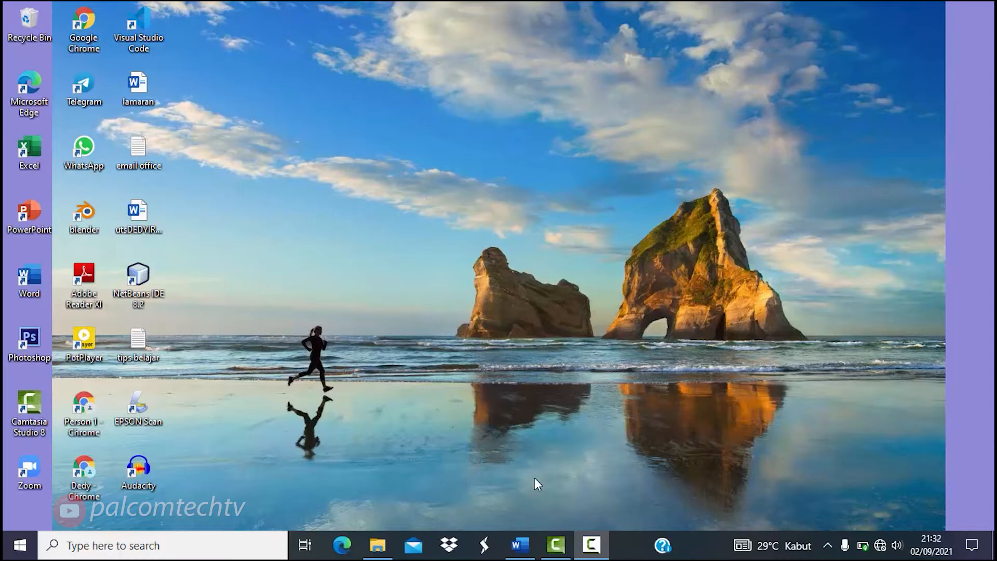
- Restore the minimized blank Document1 window from the taskbar
left_click(530, 544)
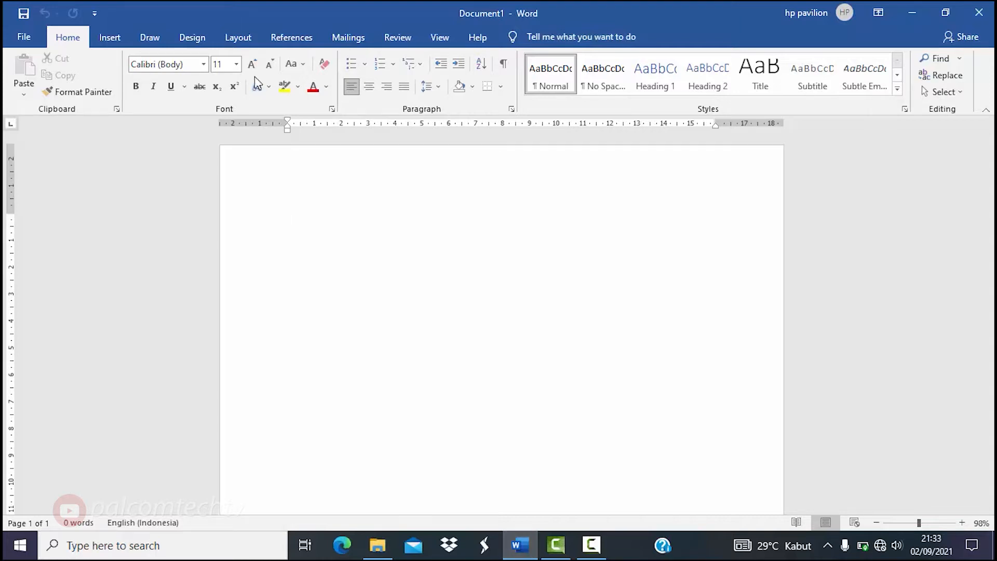
- Set the paper size to A4 (210 x 297 mm) and bring up File Explorer
left_click(231, 40)
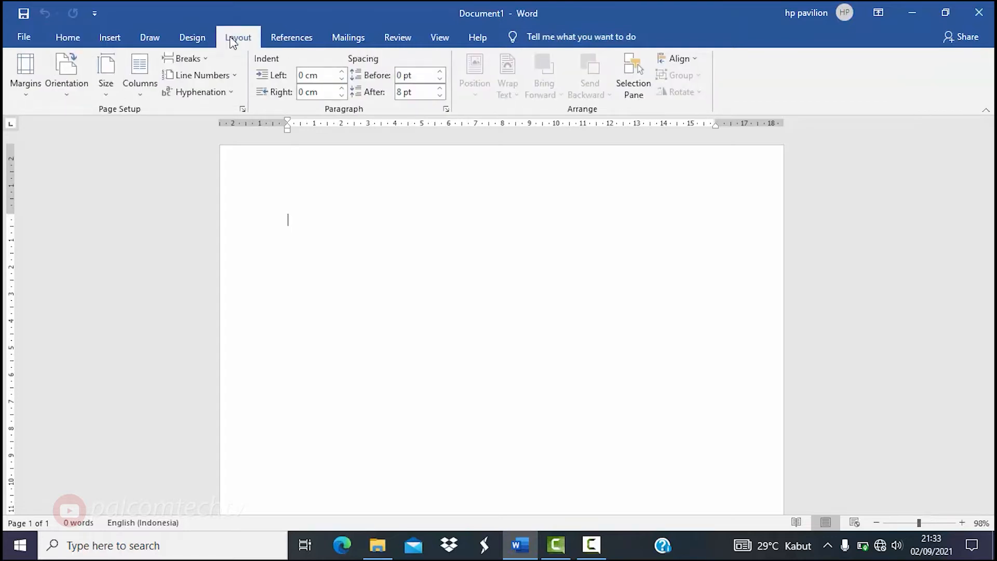
left_click(105, 90)
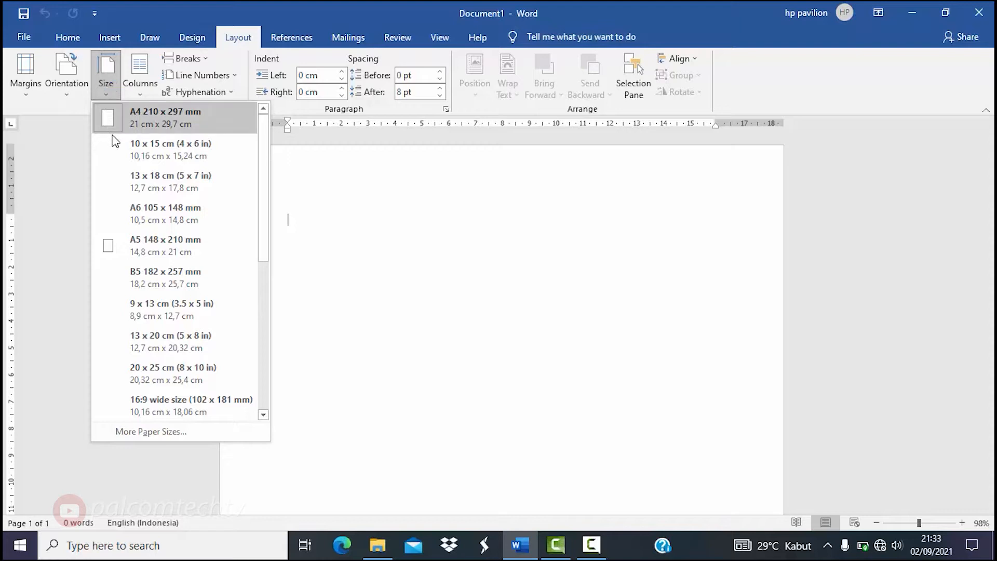
left_click(152, 128)
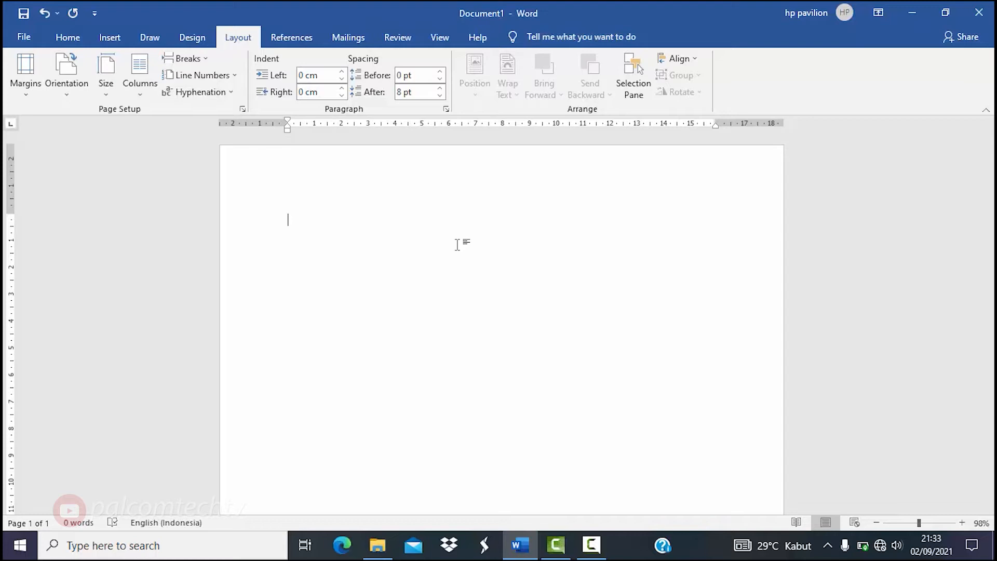
left_click(380, 548)
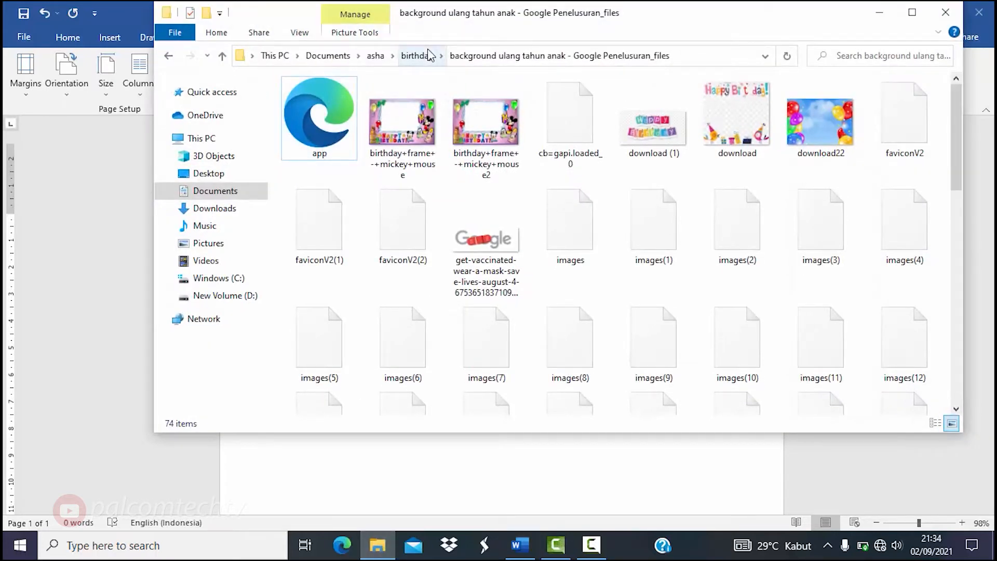
- Browse the 90 photos in the asha folder, then return to the blank Word page
left_click(374, 58)
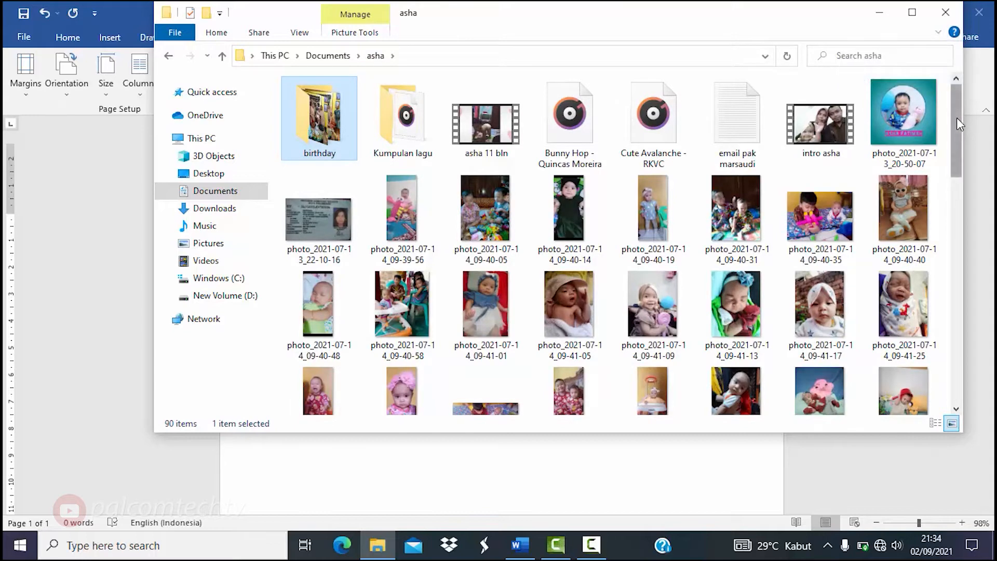
left_click_drag(957, 118, 952, 154)
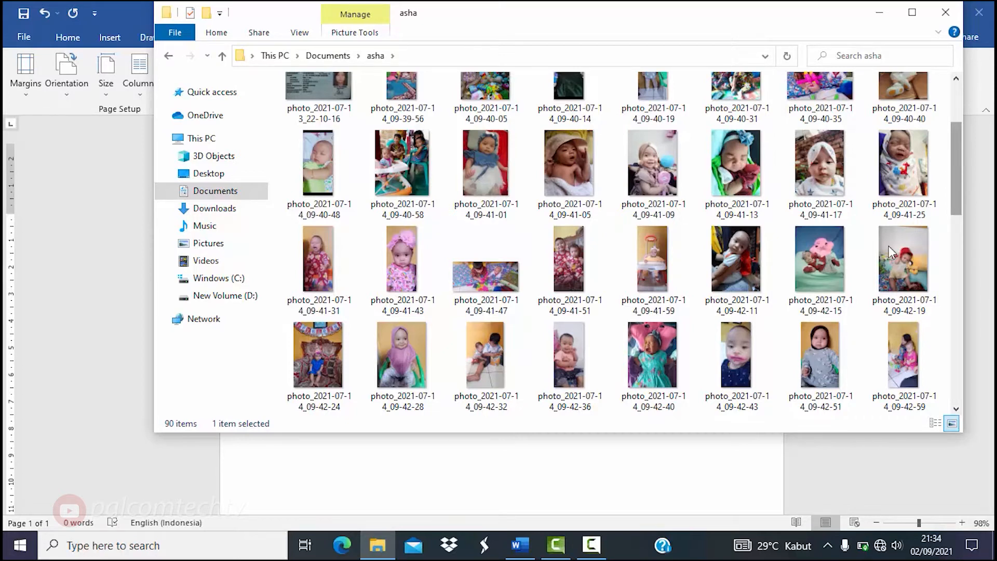
left_click(612, 492)
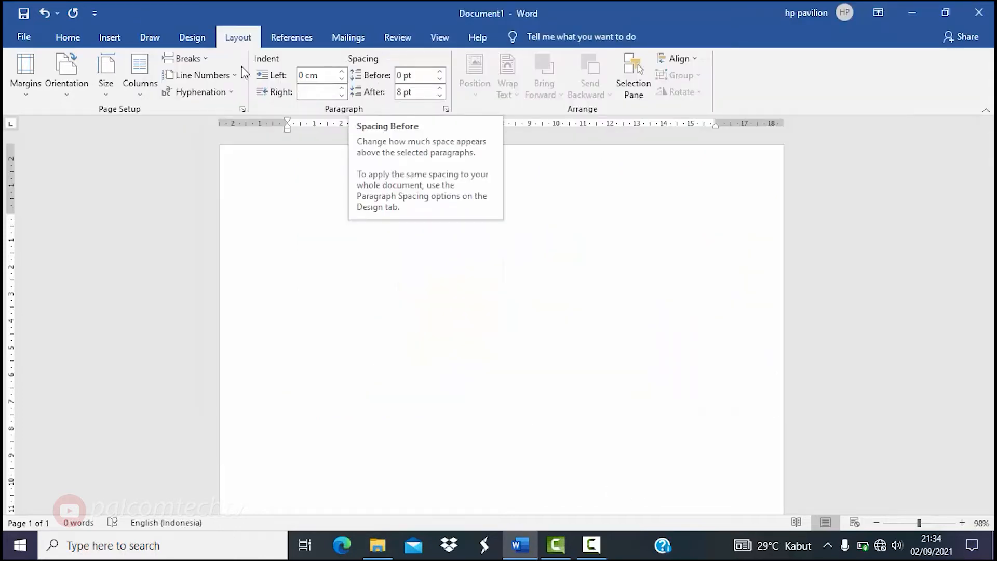
- Draw a rectangle of about 5,7 by 4,16 cm in the upper middle of the page
left_click(109, 40)
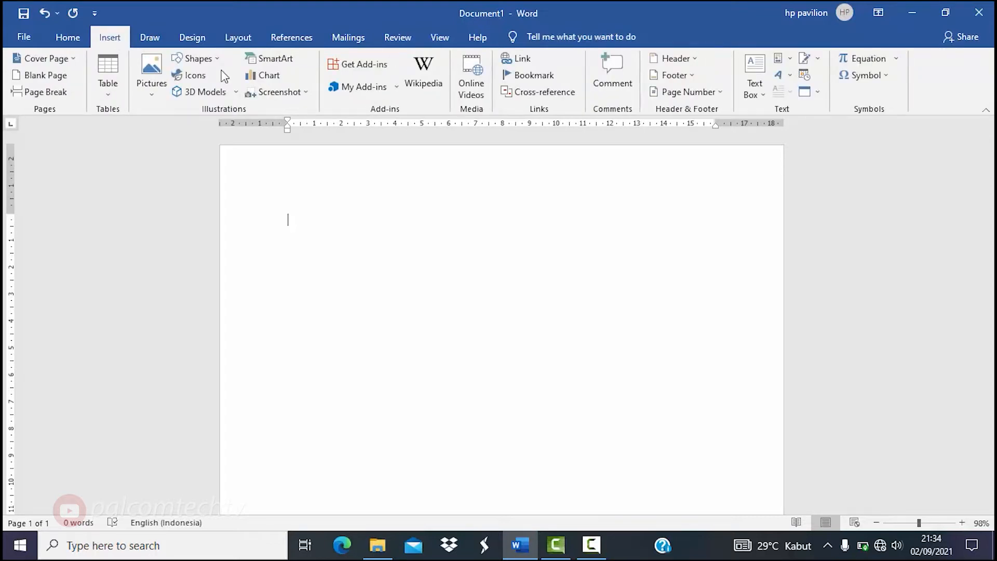
left_click(204, 63)
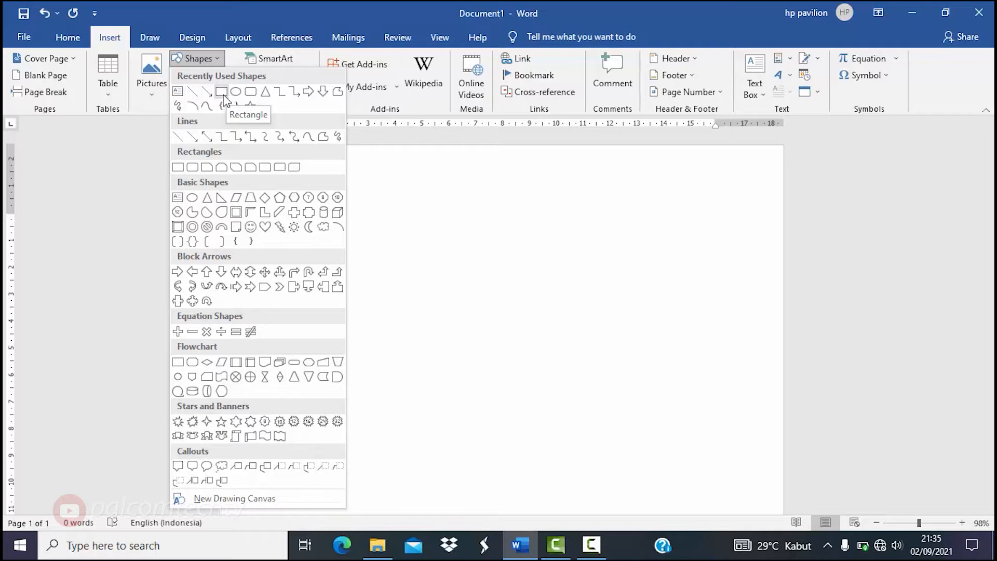
left_click(224, 97)
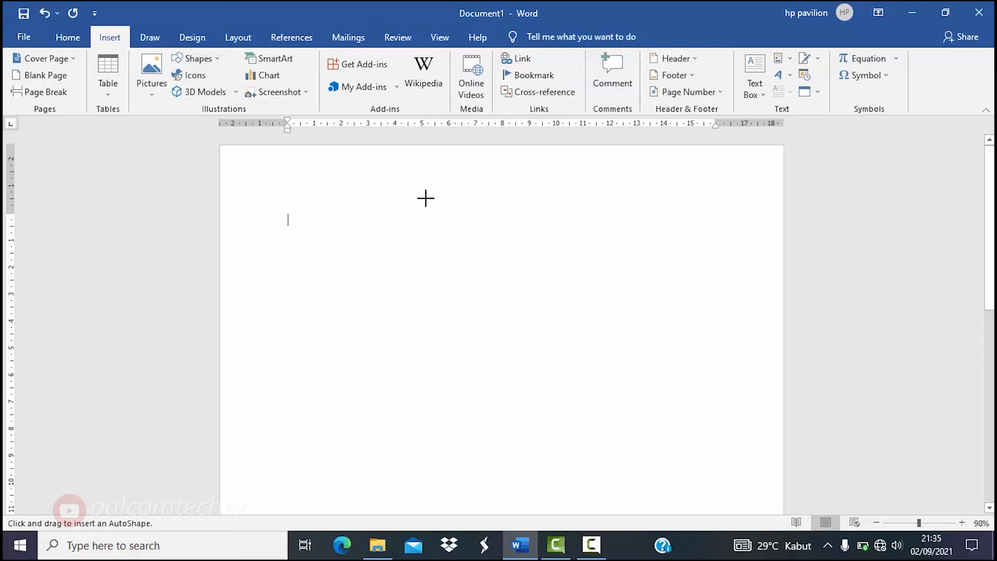
left_click_drag(441, 215, 553, 369)
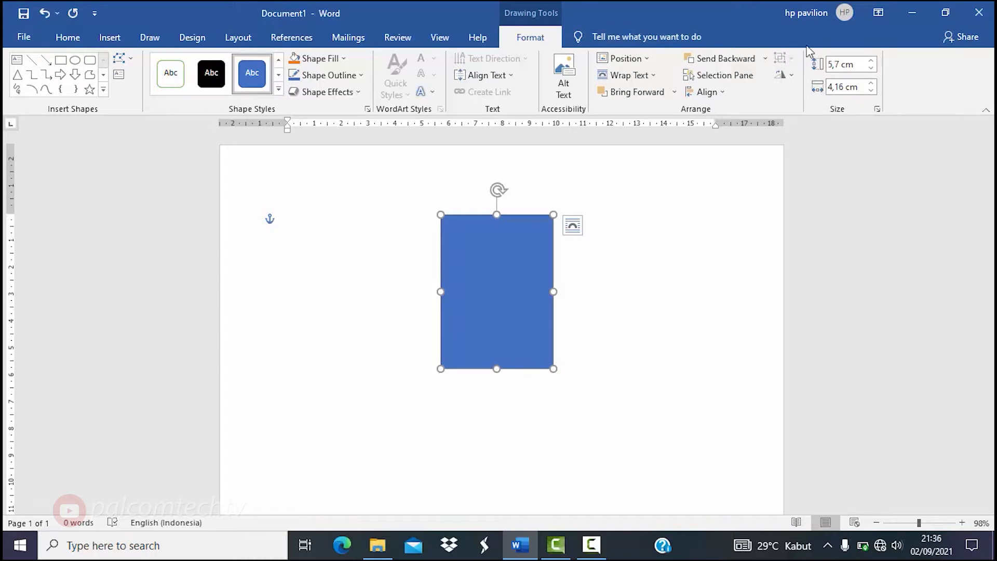
- Set the rectangle's Shape Height to 9 cm and Shape Width to 6 cm
left_click(841, 66)
left_click(842, 66)
key("BackSpace")
key("BackSpace")
key("BackSpace")
type("9")
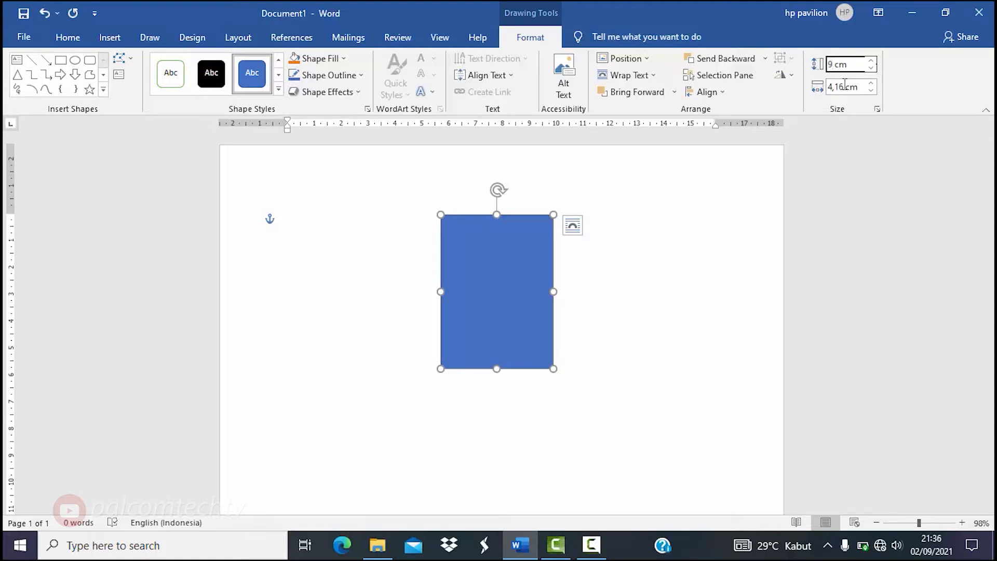
left_click(845, 86)
left_click(845, 87)
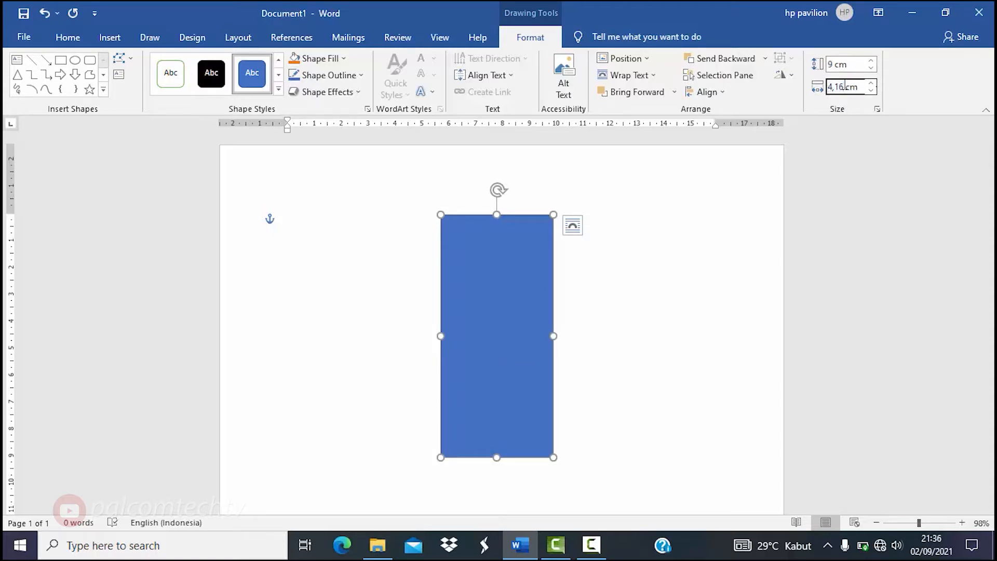
key("BackSpace")
key("BackSpace")
key("BackSpace")
key("BackSpace")
type("6")
left_click(682, 264)
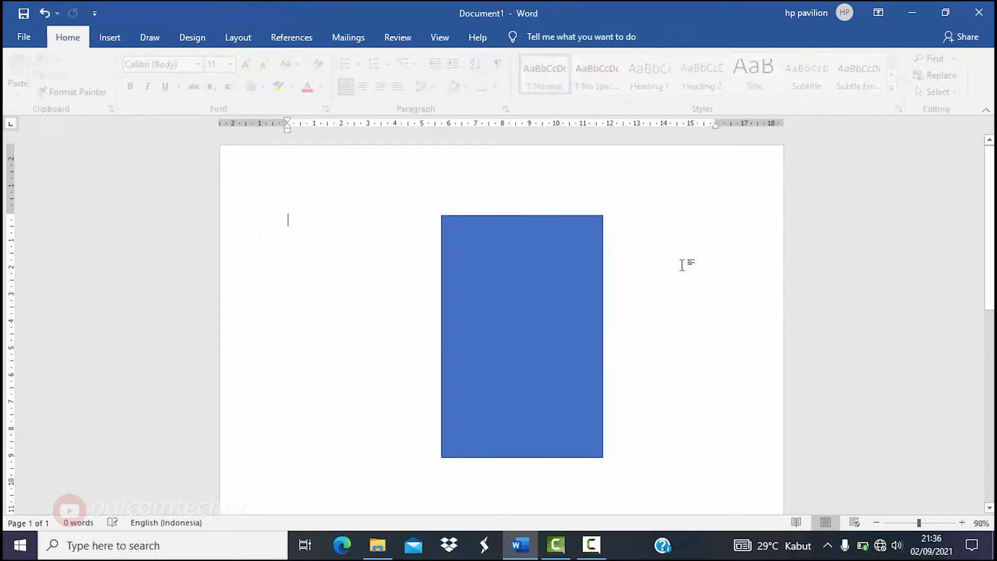
left_click(579, 264)
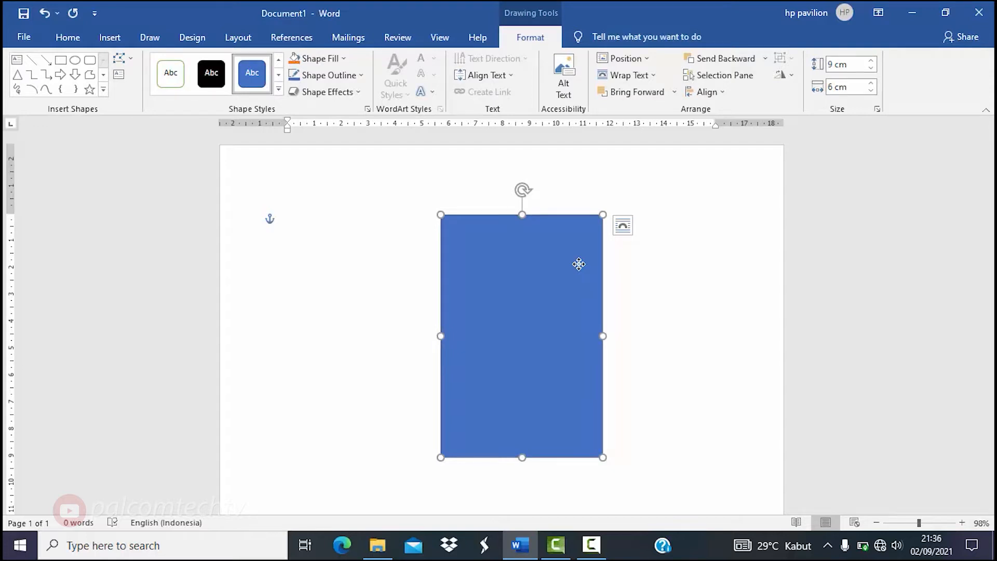
- Apply the Colored Outline - Black, Dark 1 shape style to remove the blue fill
left_click(279, 90)
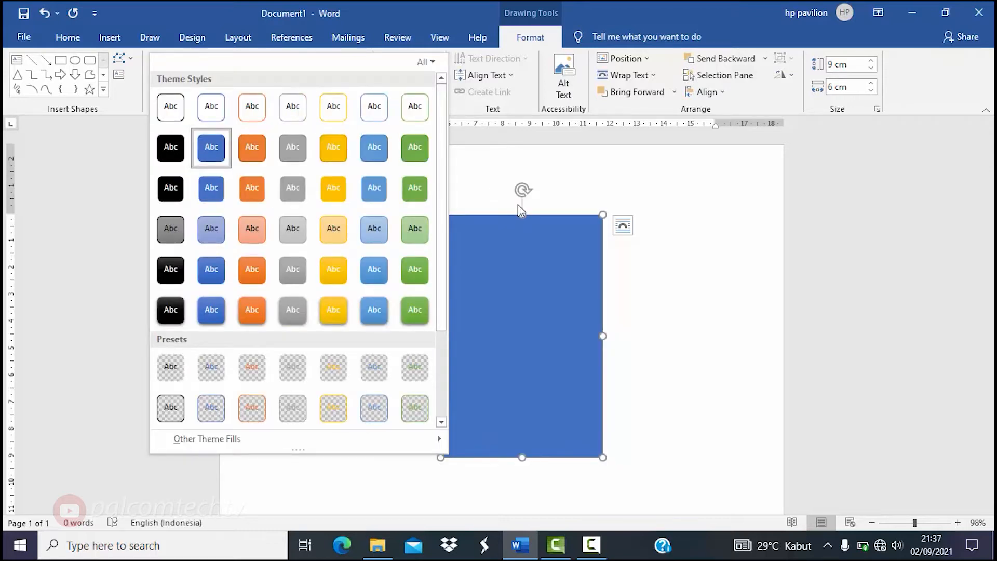
left_click(519, 249)
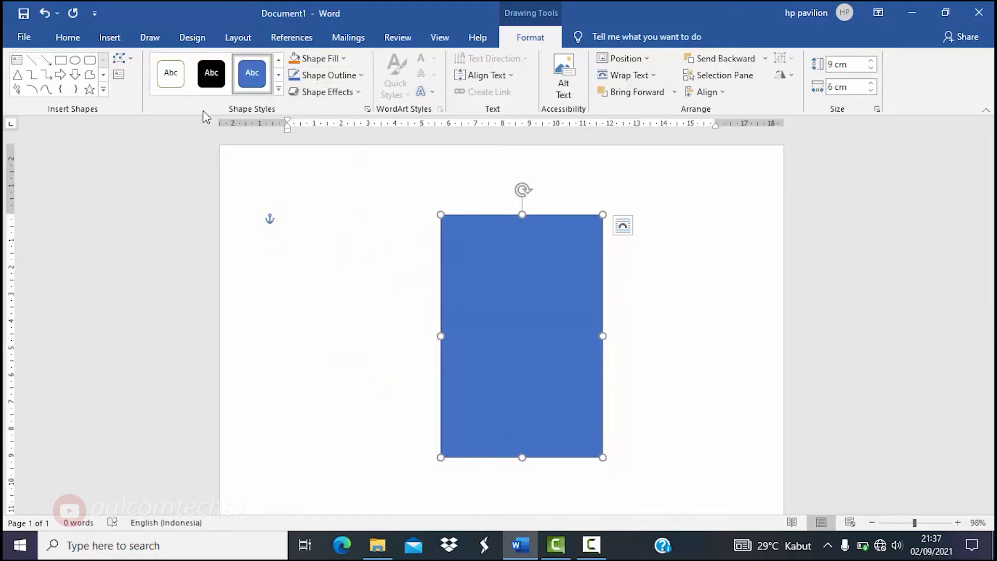
left_click(279, 91)
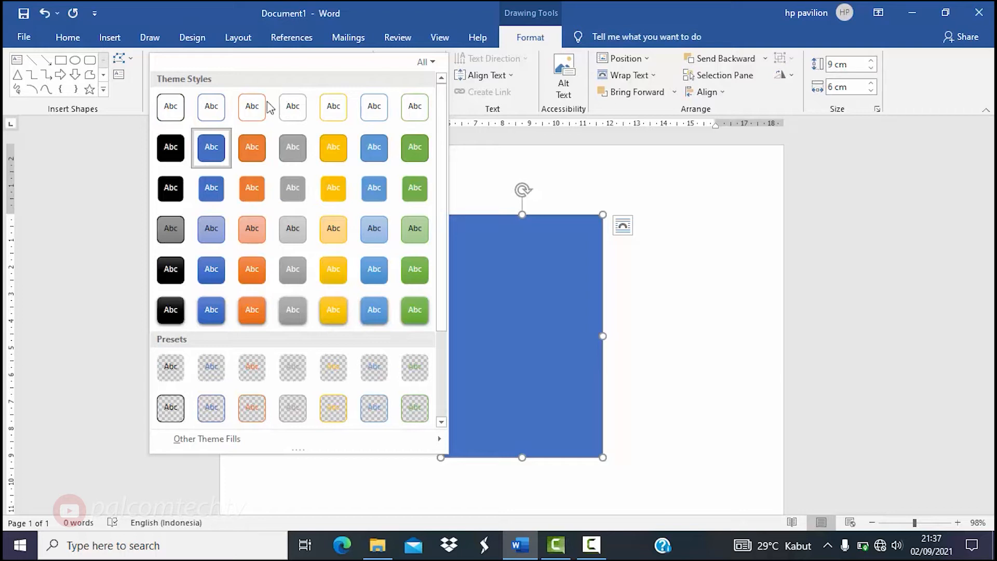
left_click(170, 108)
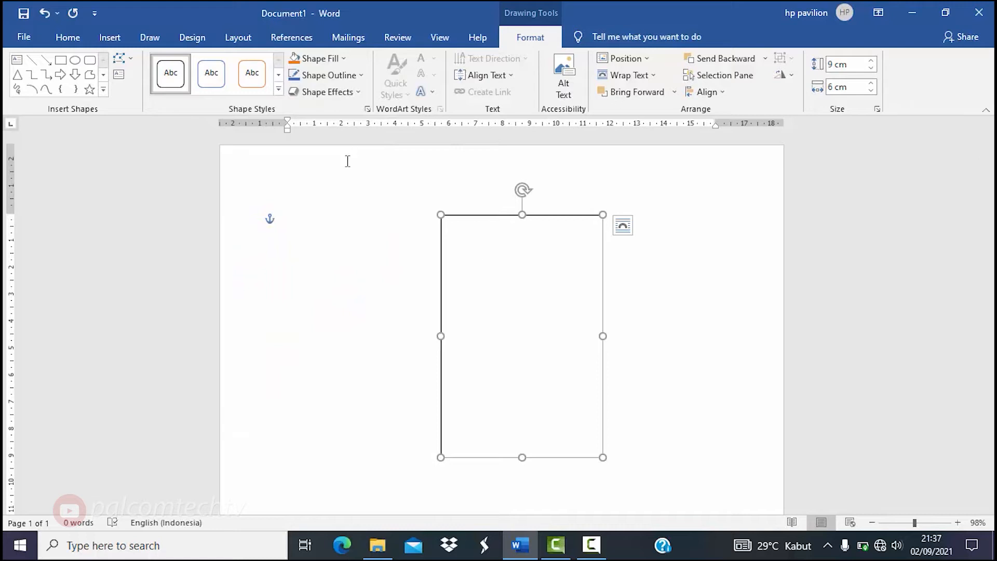
- Set the rectangle's outline weight to ¼ pt
left_click(352, 78)
mouse_move(353, 241)
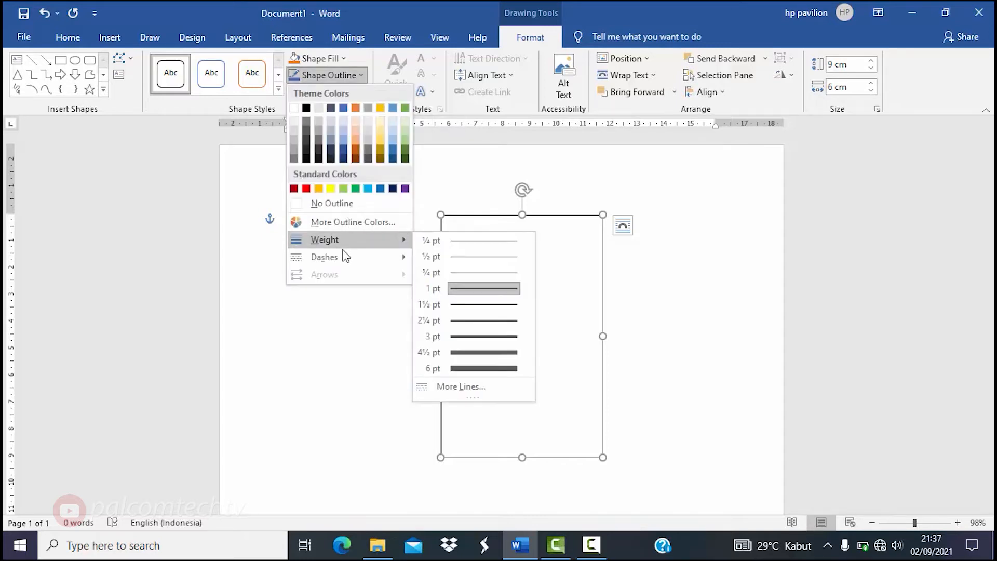
left_click(502, 240)
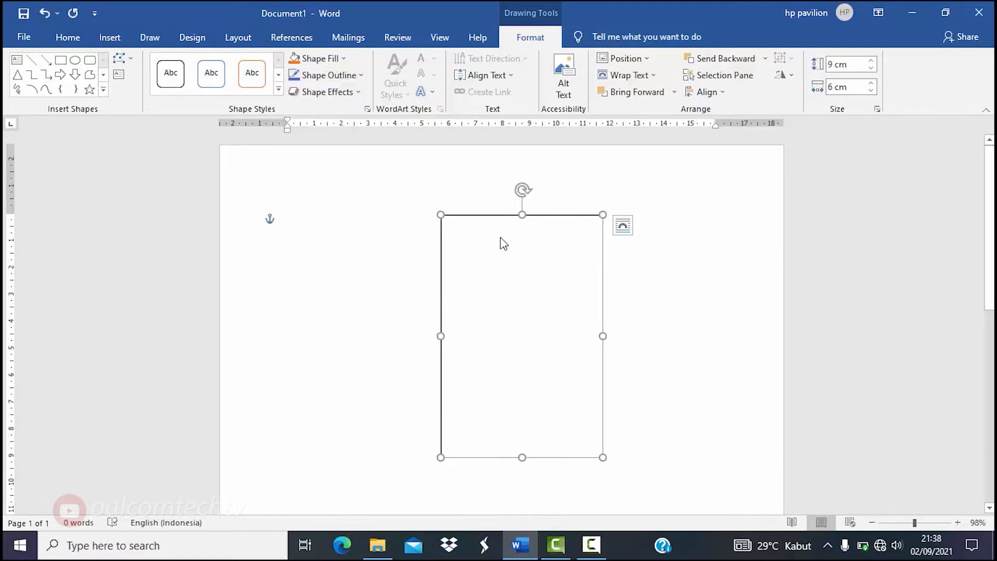
left_click(648, 281)
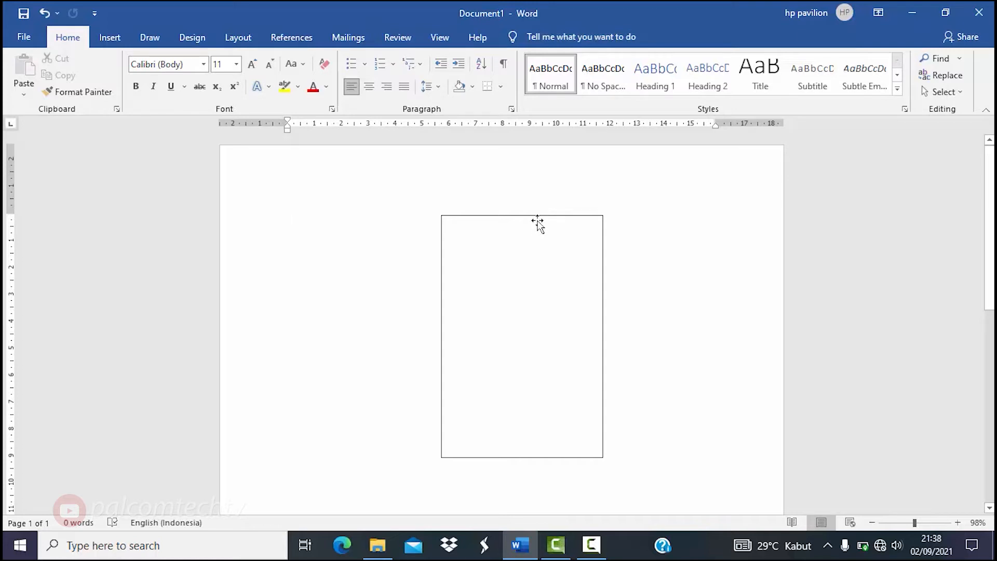
- Drag the frame left until it snaps to the page's centre guide
left_click_drag(537, 222, 507, 214)
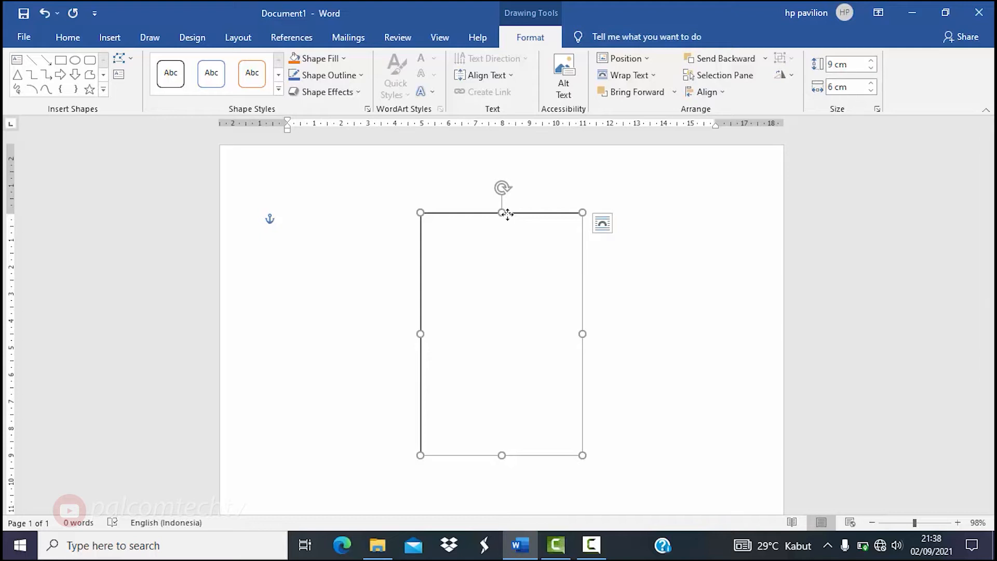
left_click(630, 283)
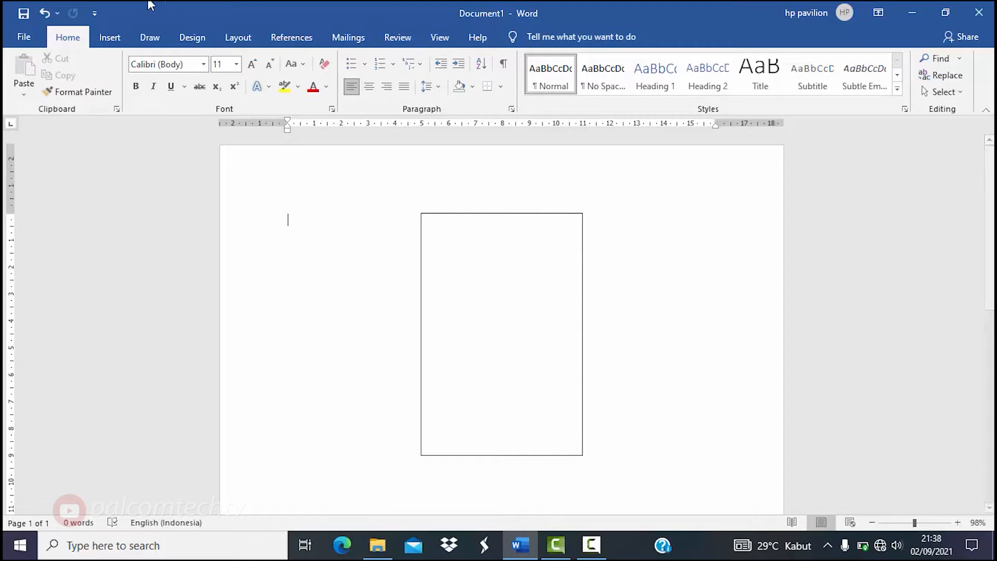
- Insert the picture photo_2021-07-14_09-40-40 from the Documents > asha folder
left_click(108, 39)
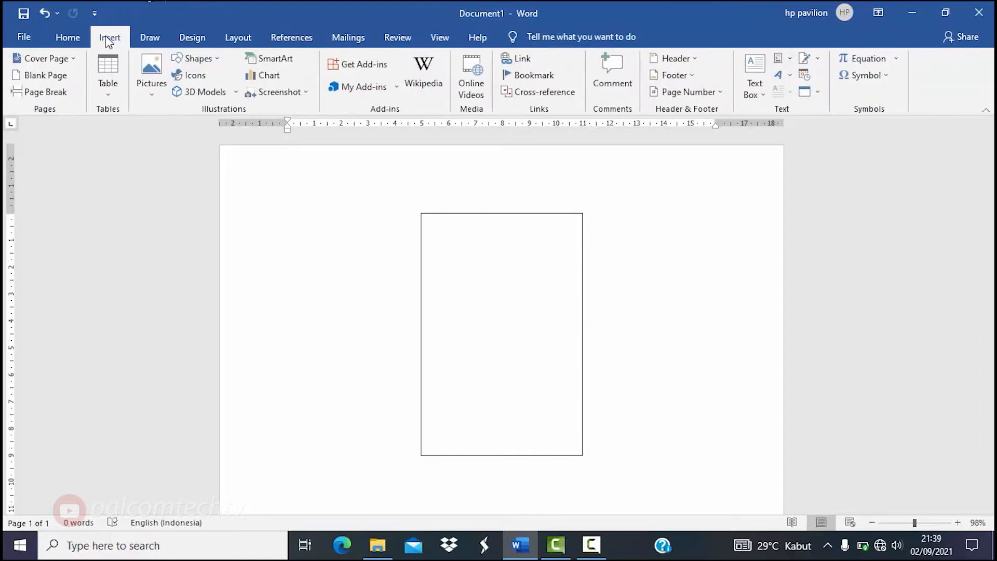
left_click(152, 95)
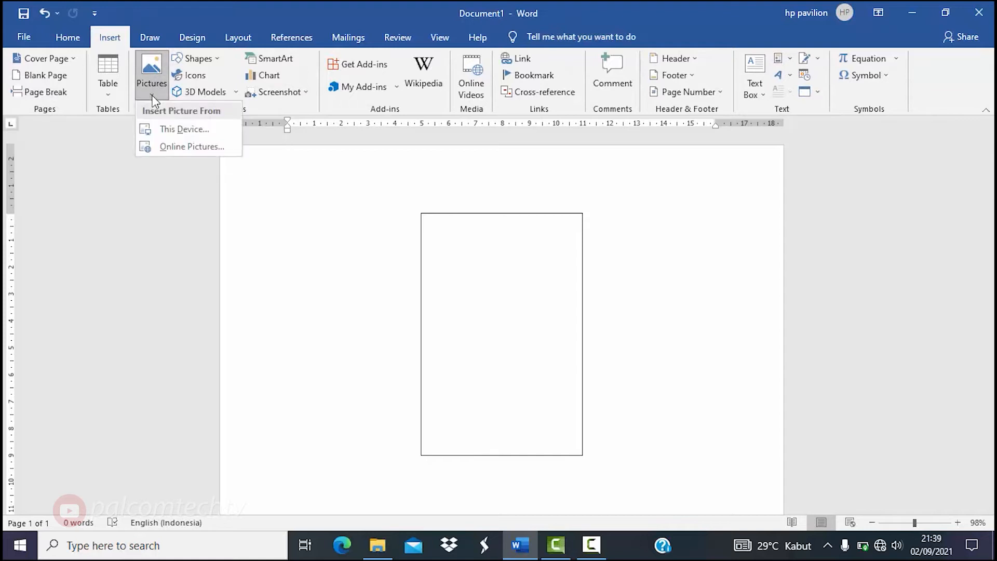
left_click(164, 129)
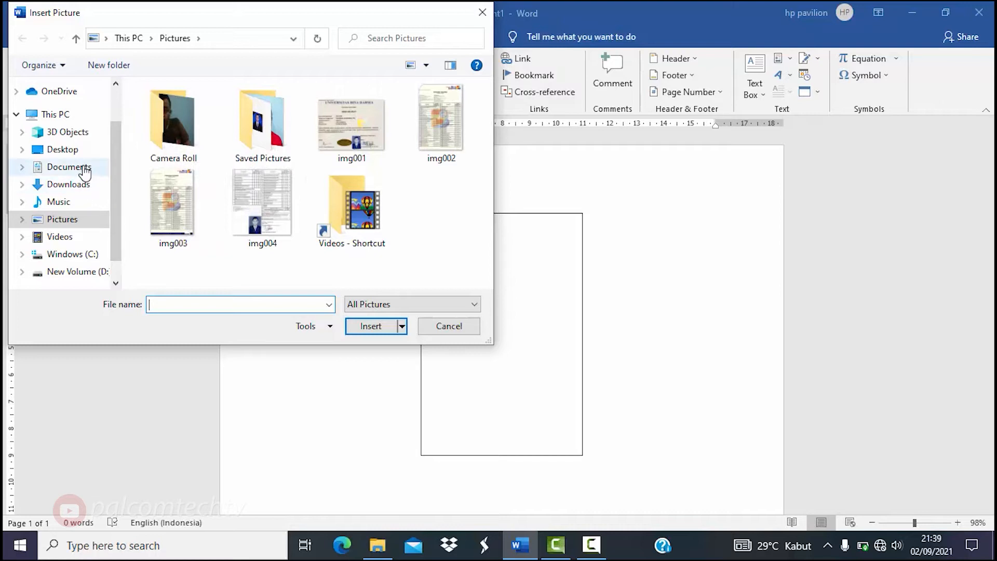
left_click(83, 168)
double_click(173, 125)
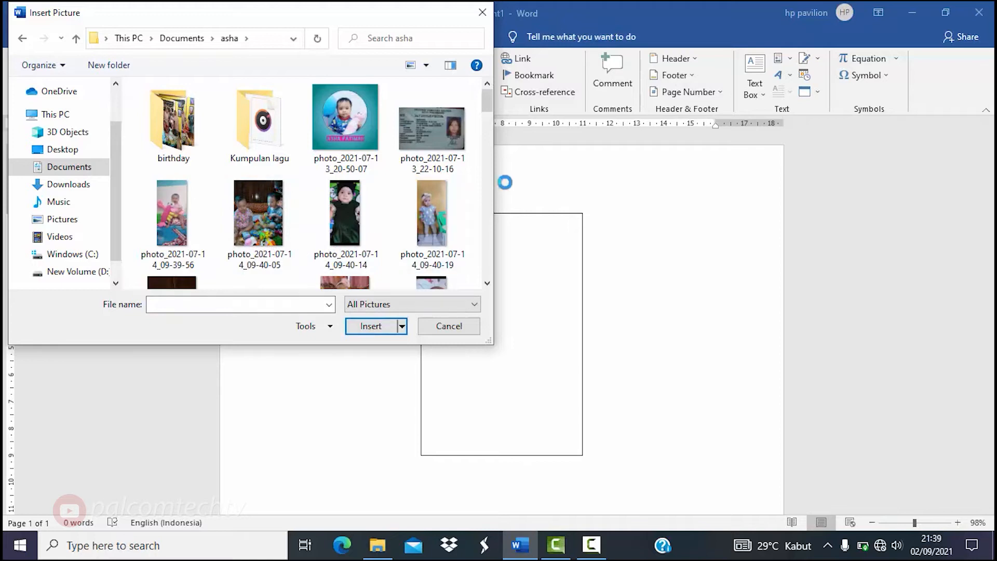
left_click_drag(488, 98, 486, 113)
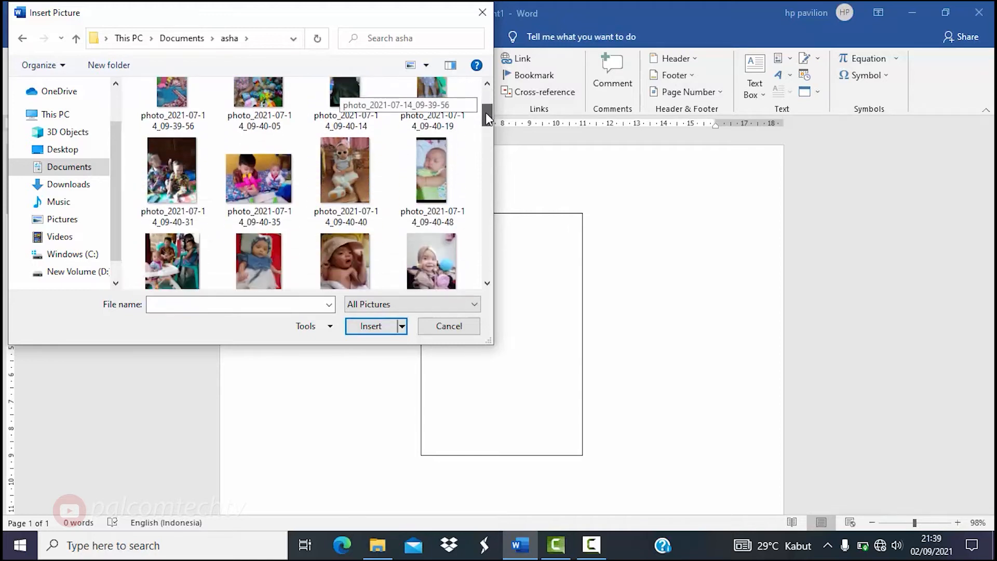
left_click(334, 141)
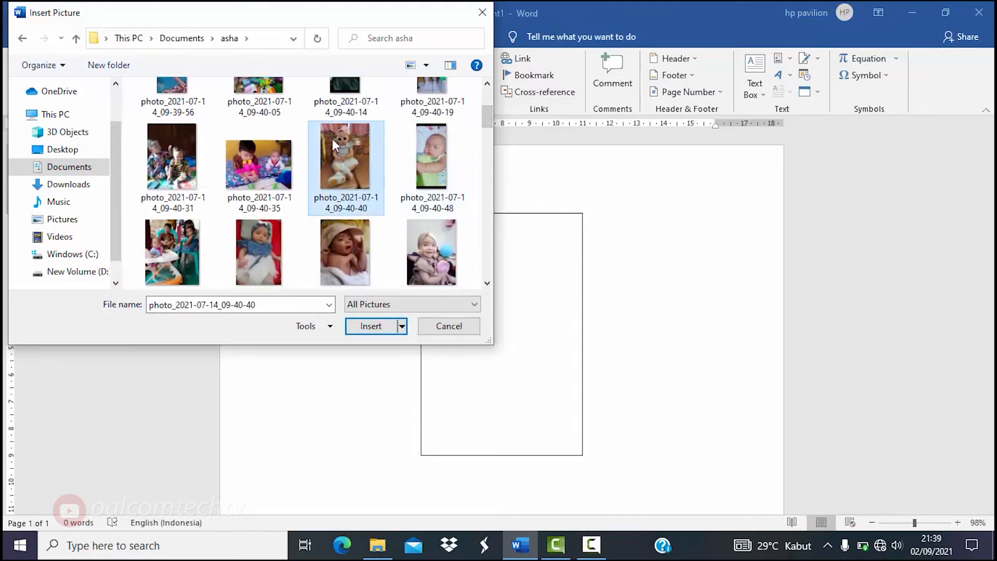
left_click(372, 327)
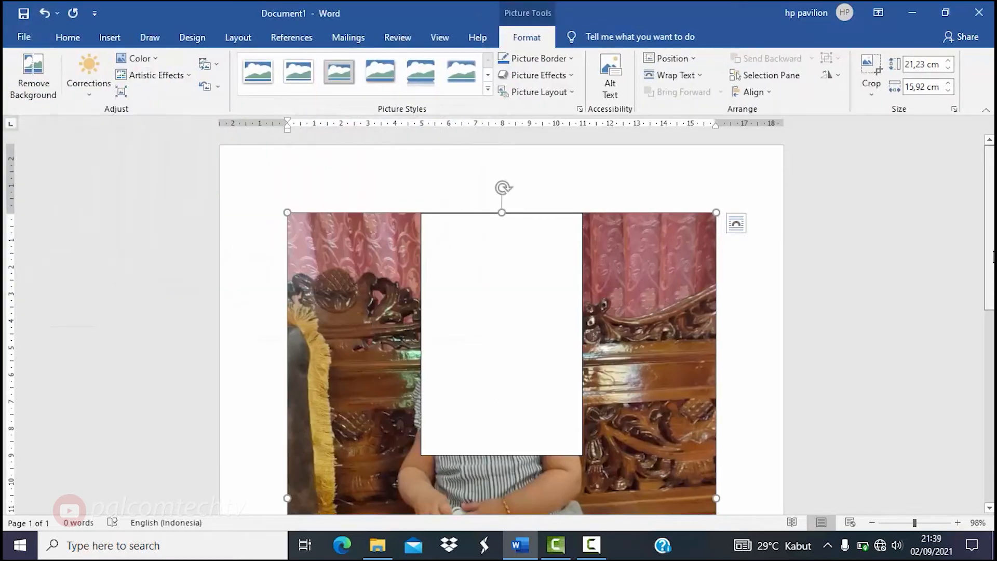
- Set the photo's text wrapping to In Front of Text
mouse_move(991, 260)
left_mouse_down()
mouse_move(993, 347)
mouse_move(993, 249)
left_mouse_up()
left_click_drag(991, 247, 989, 282)
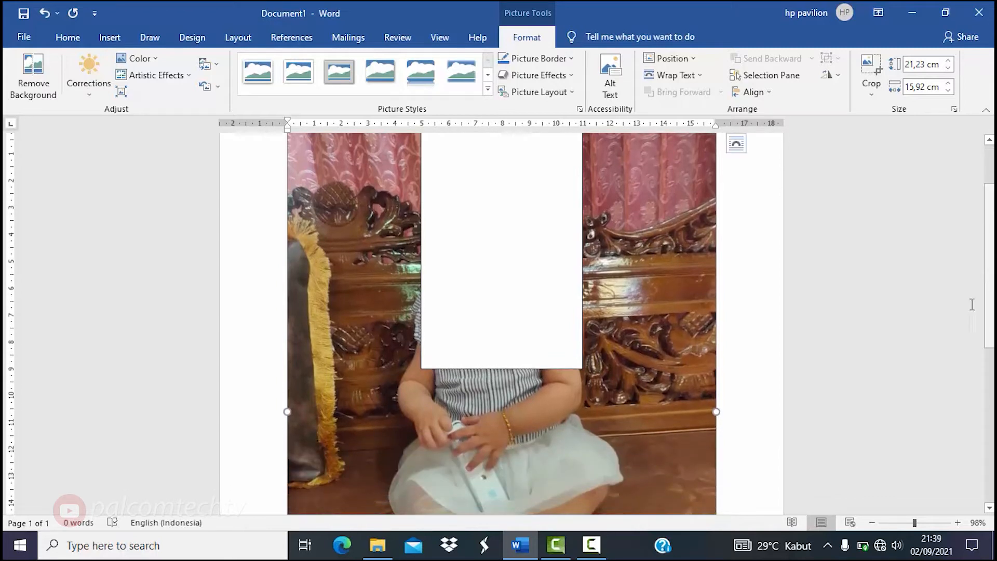
right_click(636, 295)
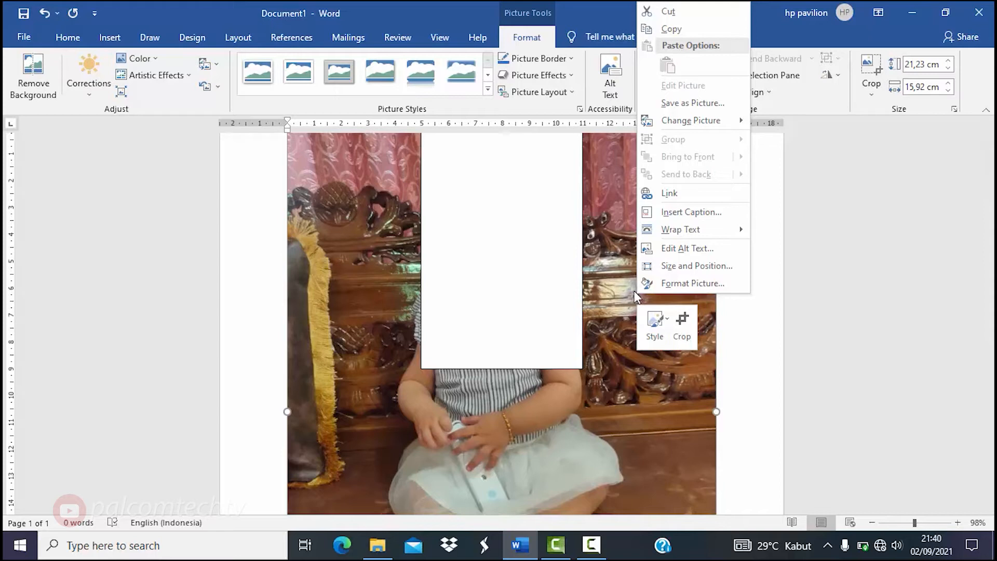
left_click(657, 373)
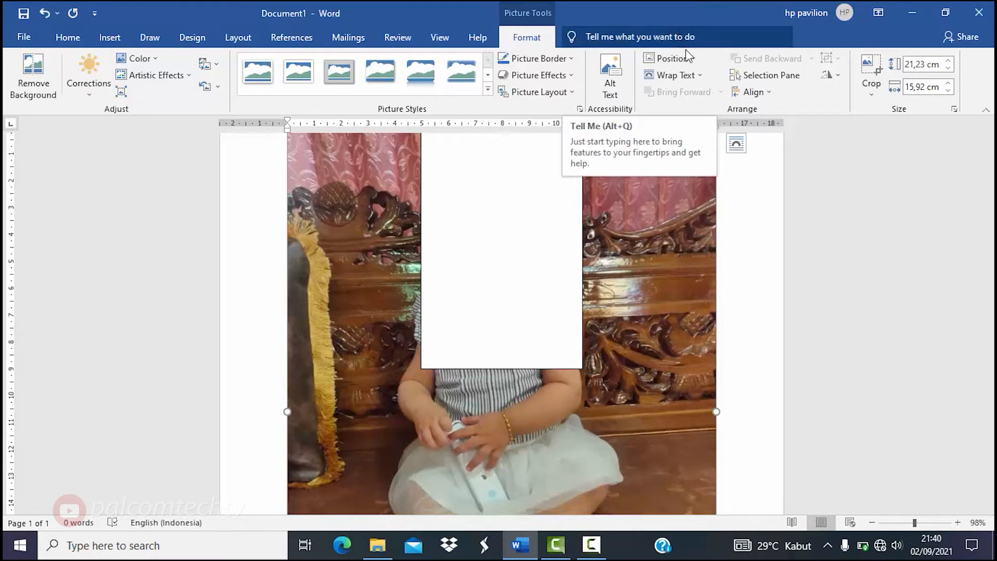
left_click(689, 81)
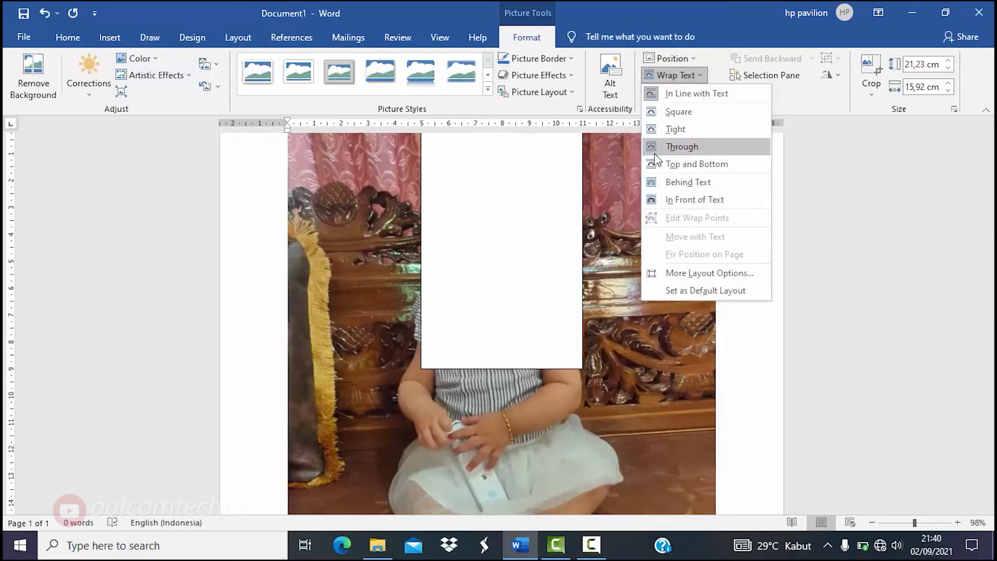
left_click(686, 201)
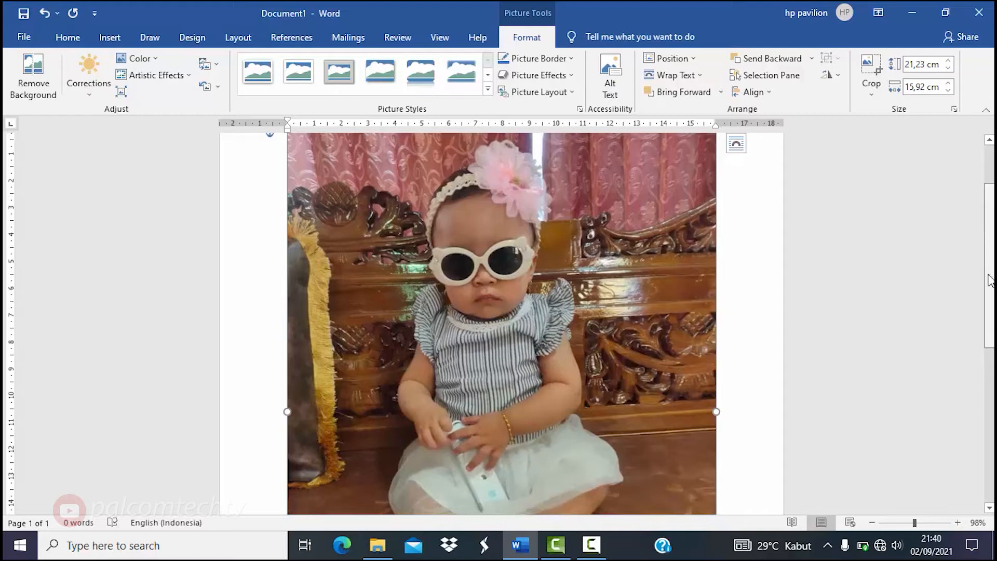
- Shrink the photo by its corner handle to about 12,48 by 9,36 cm
scroll(680, 284, "down", 5)
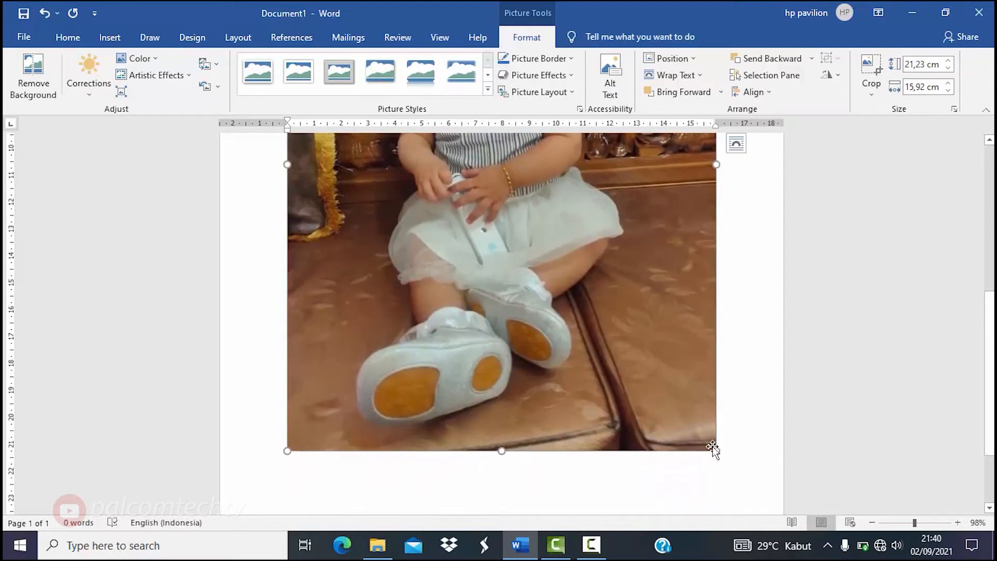
left_click_drag(714, 450, 640, 347)
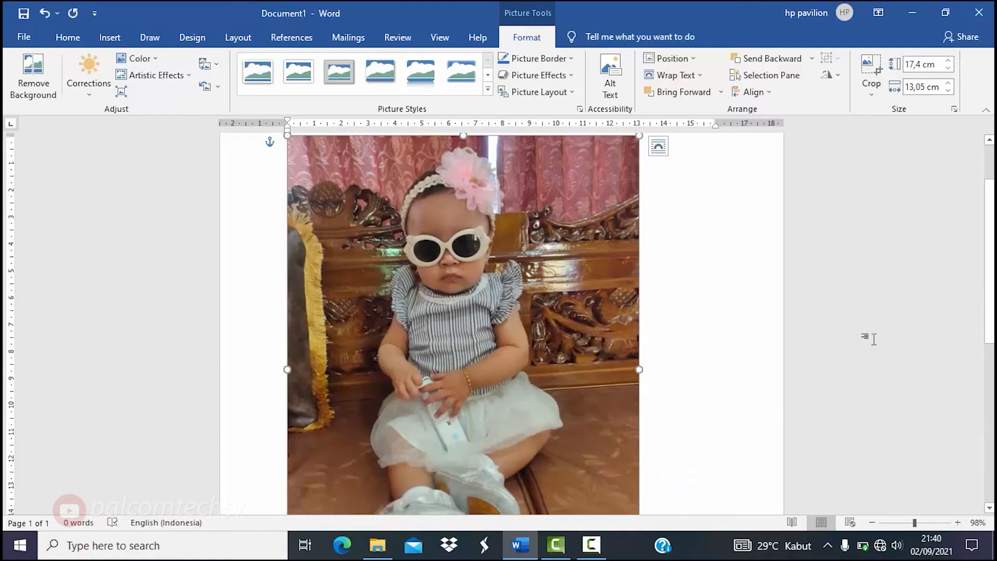
left_click_drag(991, 284, 990, 370)
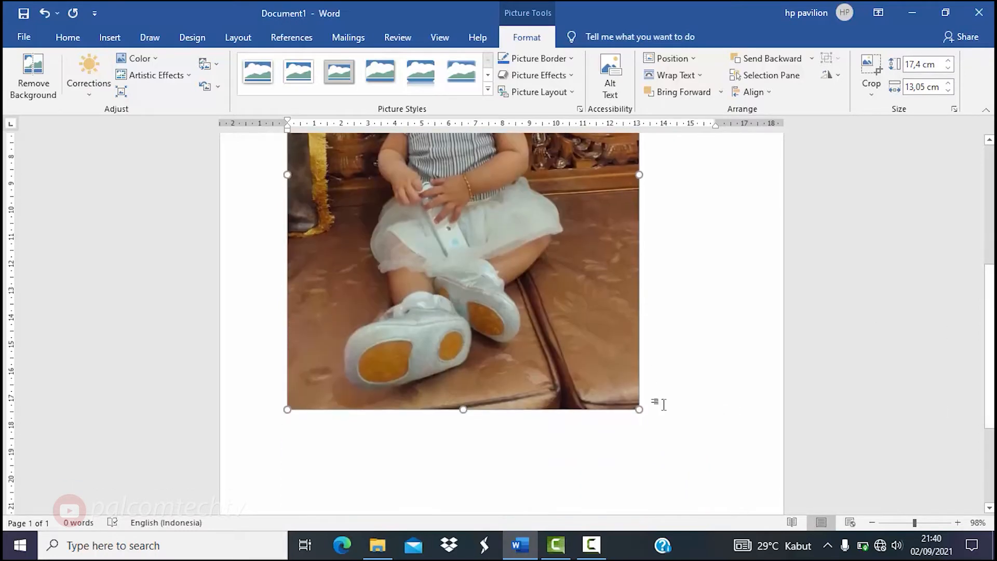
left_click_drag(640, 409, 517, 274)
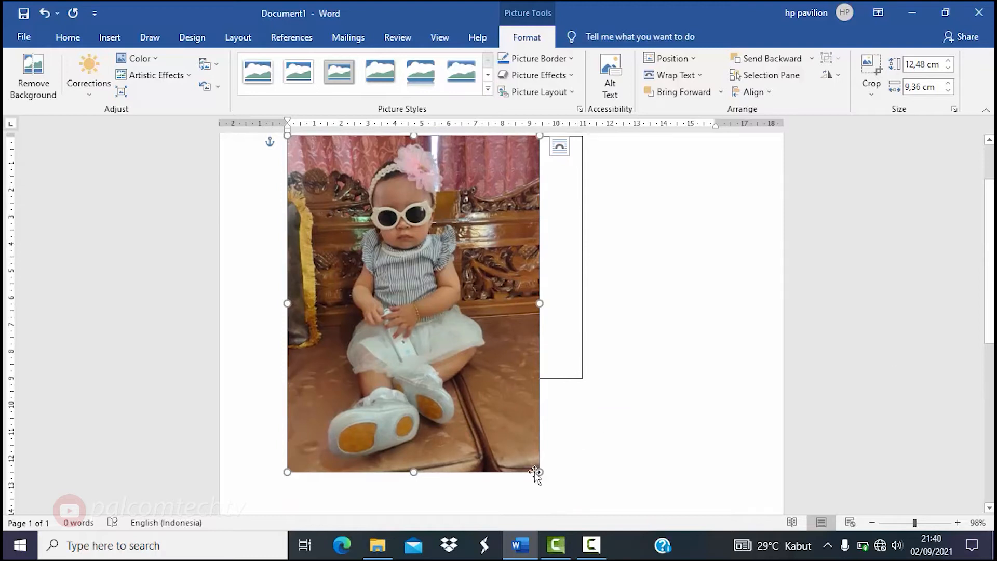
- Resize the photo to 7,06 by 5,3 cm and centre it in the frame's top
left_click_drag(535, 472, 402, 291)
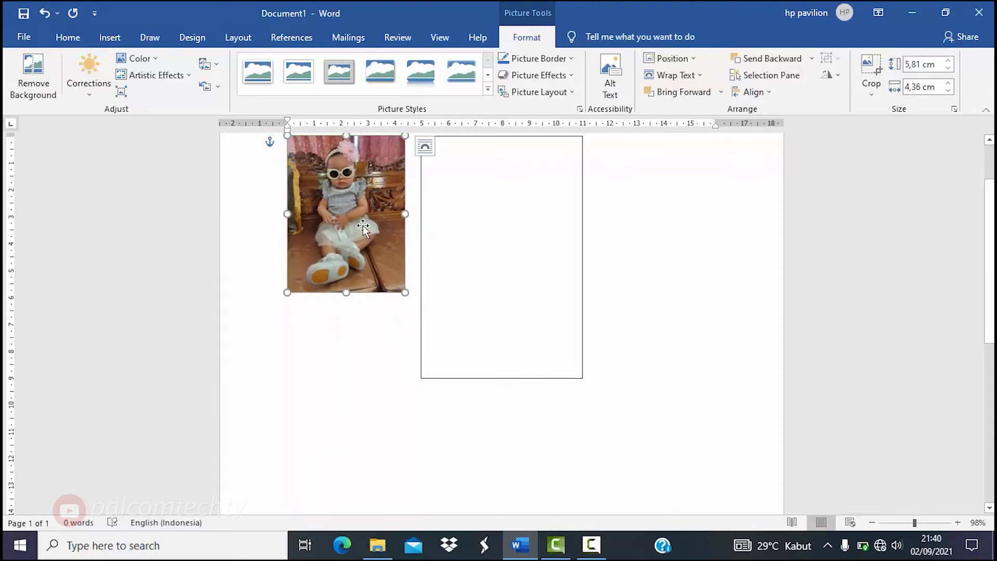
left_click_drag(381, 226, 527, 241)
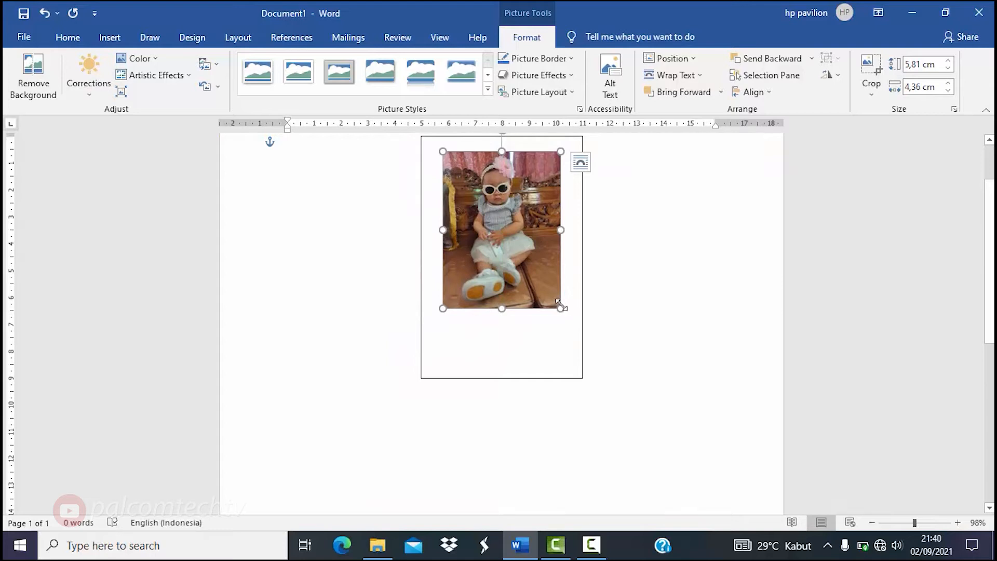
left_click_drag(559, 309, 574, 326)
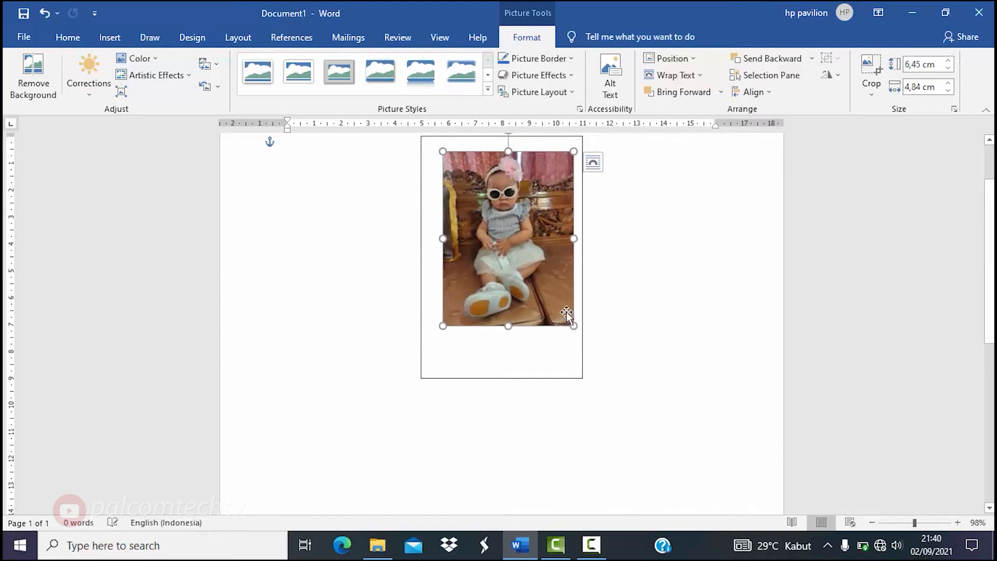
left_click_drag(540, 275, 532, 269)
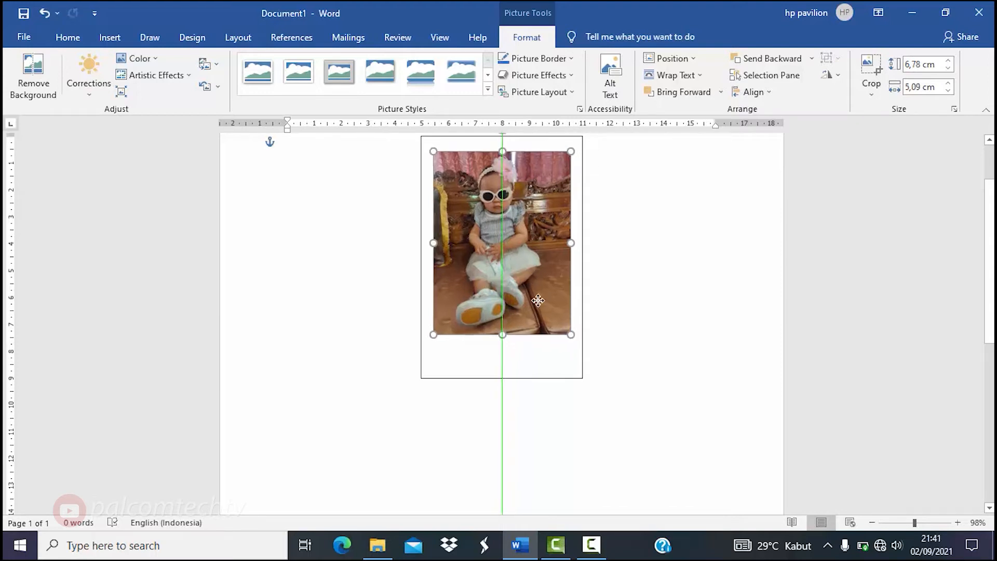
left_click_drag(538, 301, 538, 301)
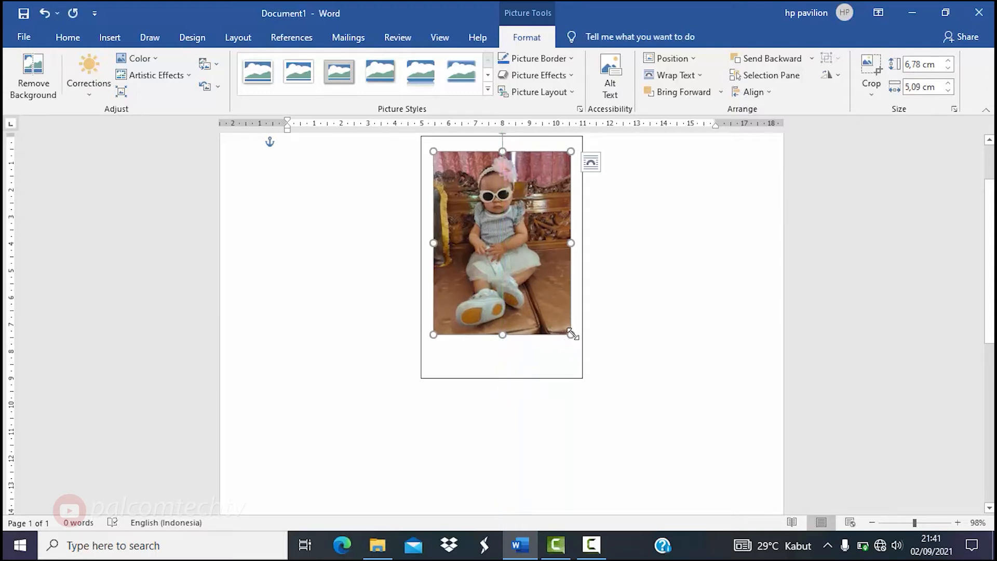
left_click_drag(572, 334, 553, 310)
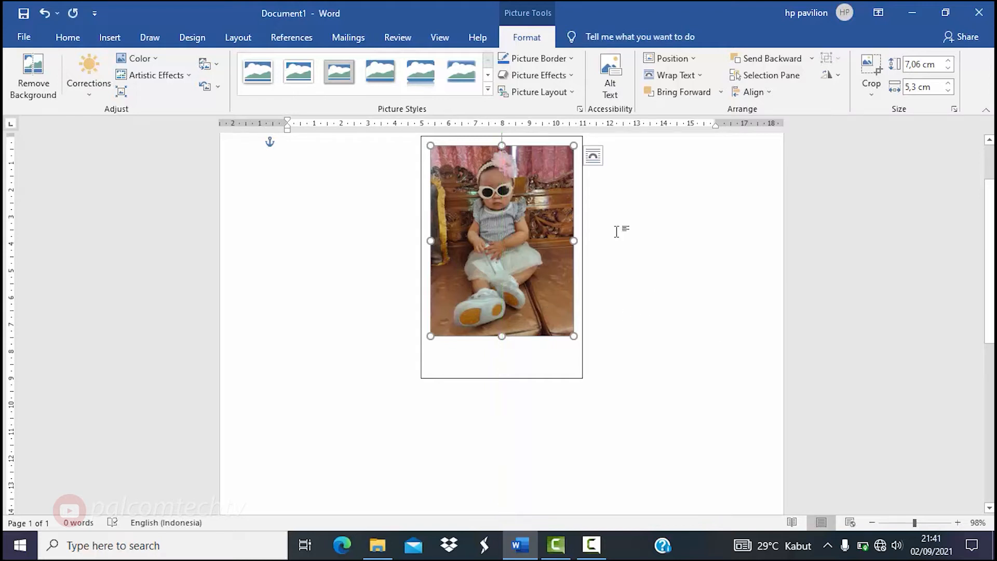
left_click(352, 278)
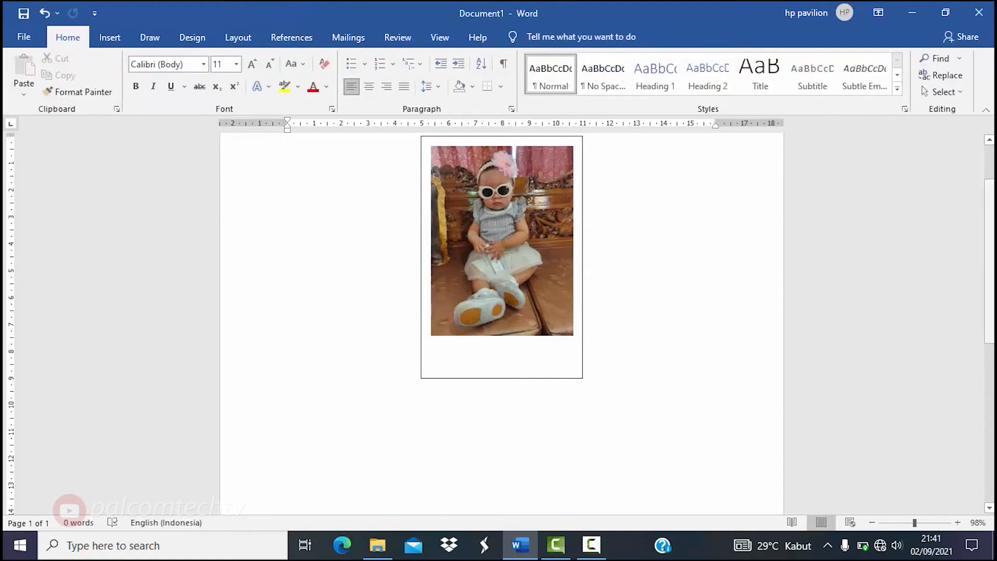
left_click_drag(991, 259, 991, 236)
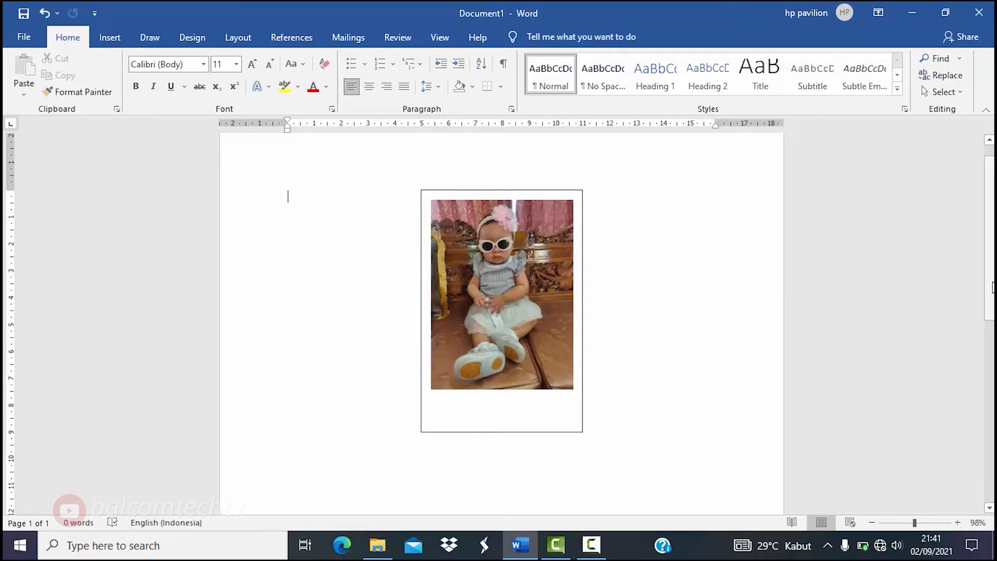
scroll(993, 239, "down", 3)
left_click_drag(993, 235, 994, 166)
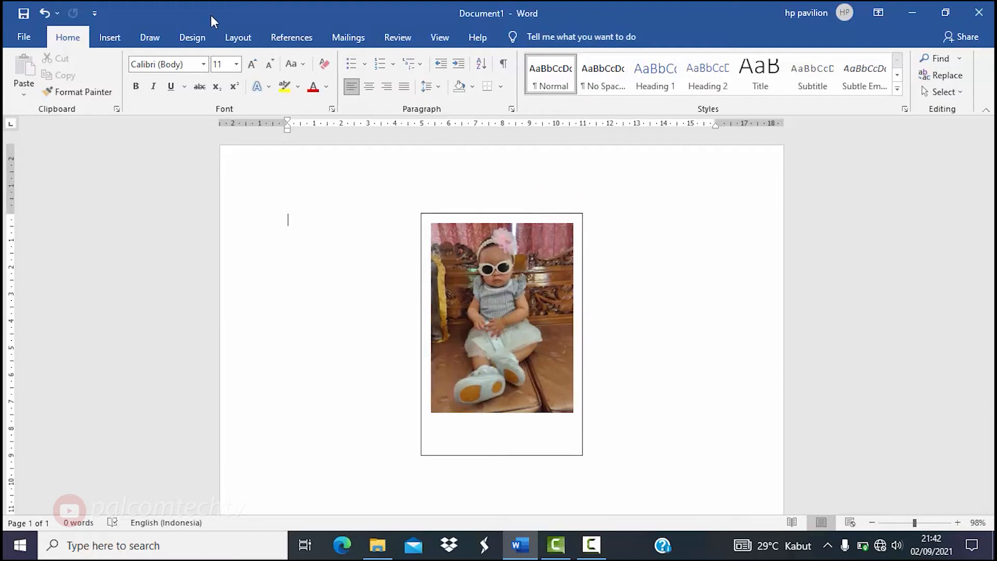
left_click(477, 218)
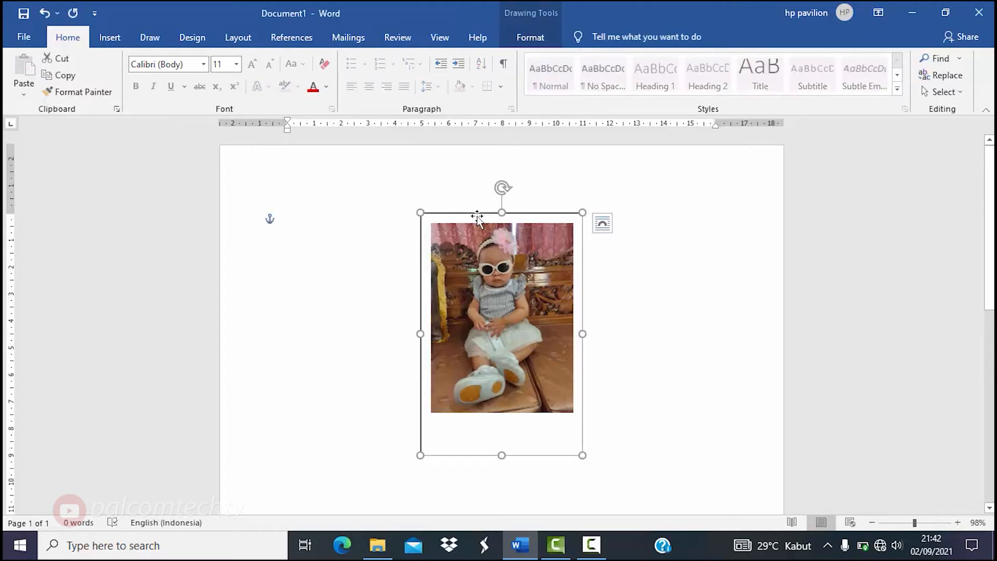
- Copy the empty frame and paste a duplicate snug against the photo frame's left side
right_click(477, 218)
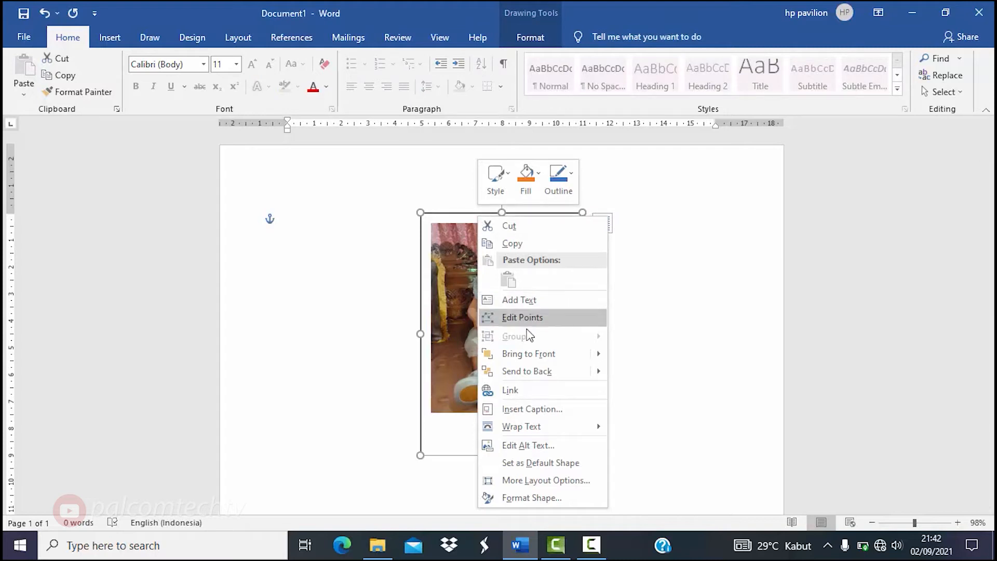
left_click(494, 244)
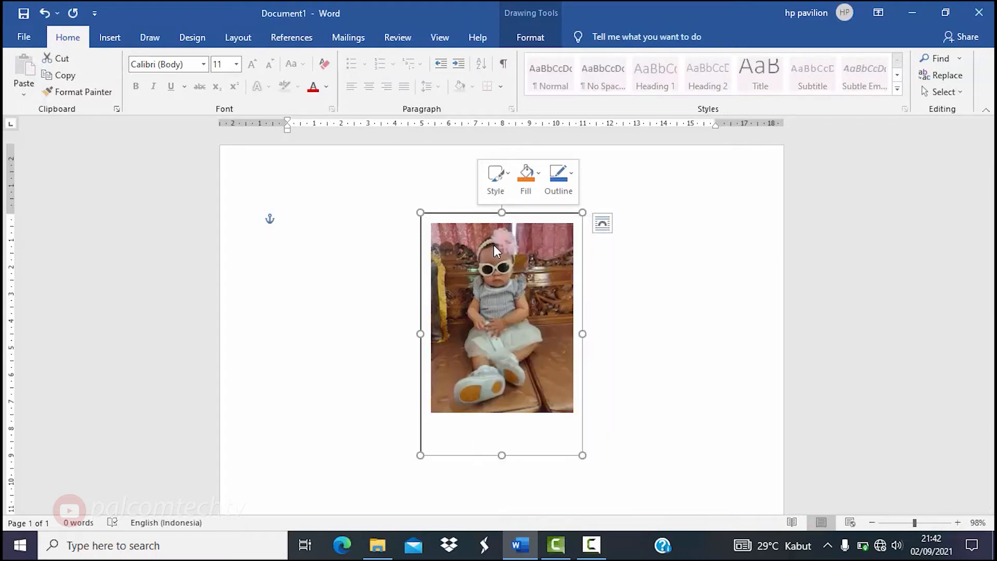
left_click(374, 263)
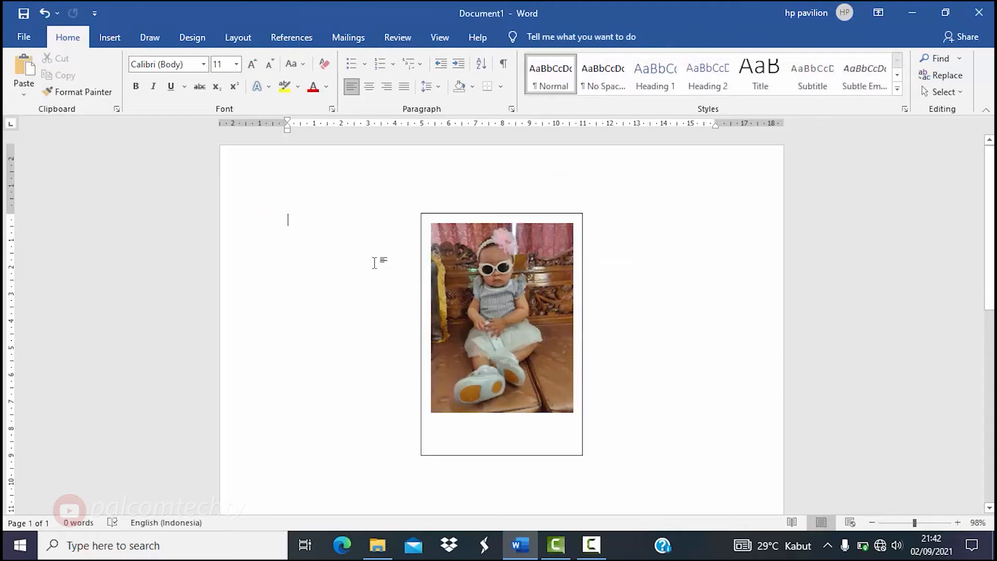
key("ctrl+v")
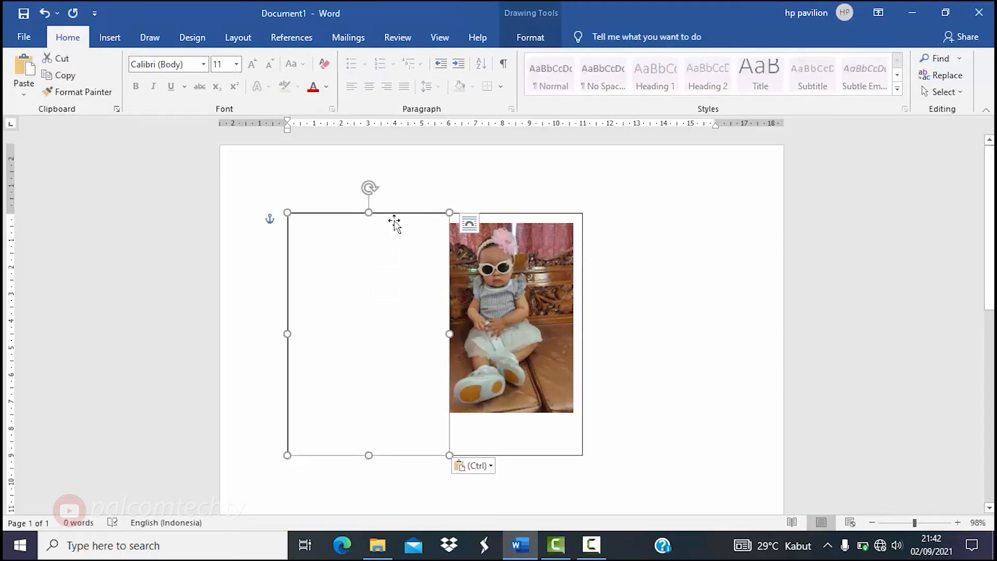
left_click_drag(392, 214, 366, 214)
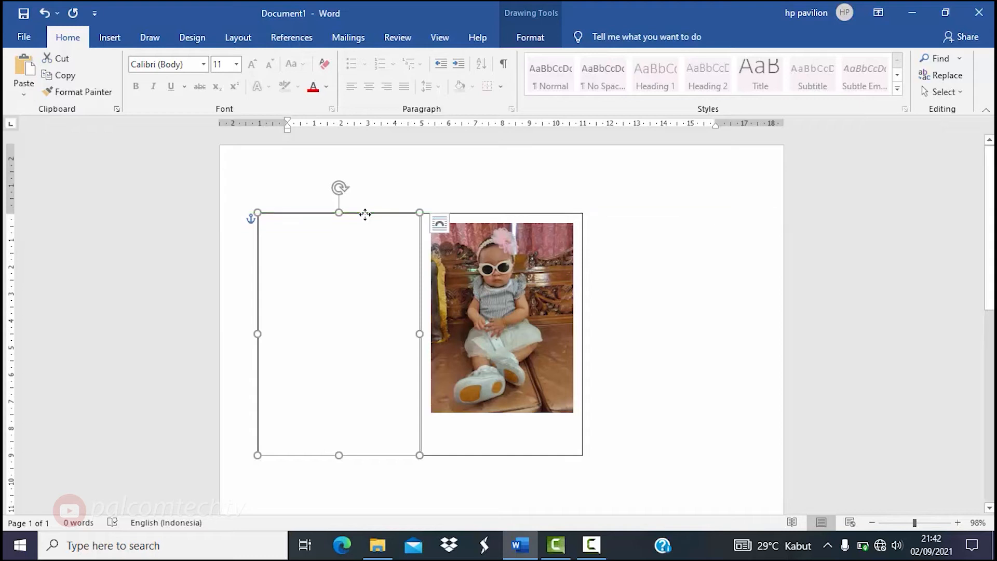
key("Right")
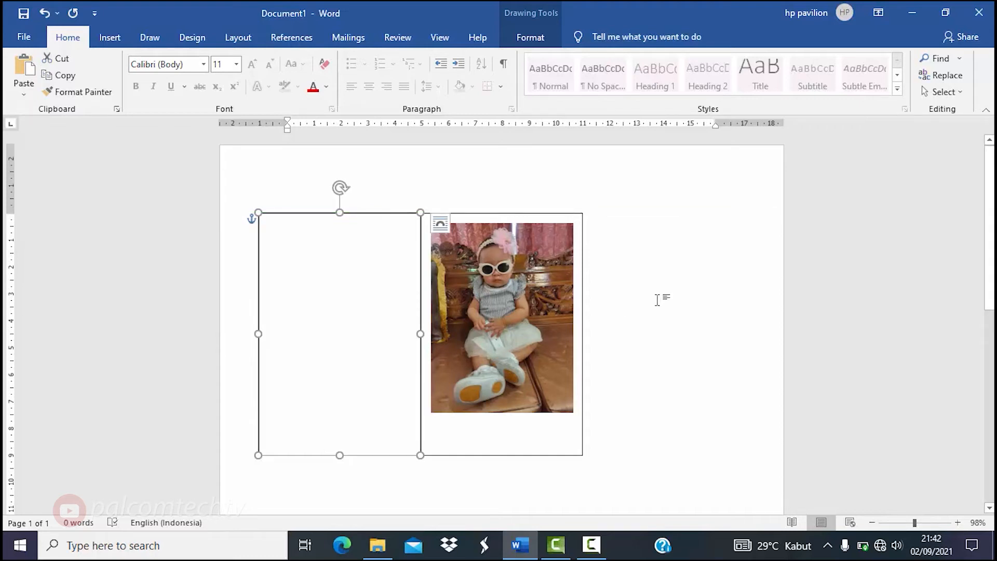
- Paste a second empty frame and place it to the right of the photo frame
left_click(657, 301)
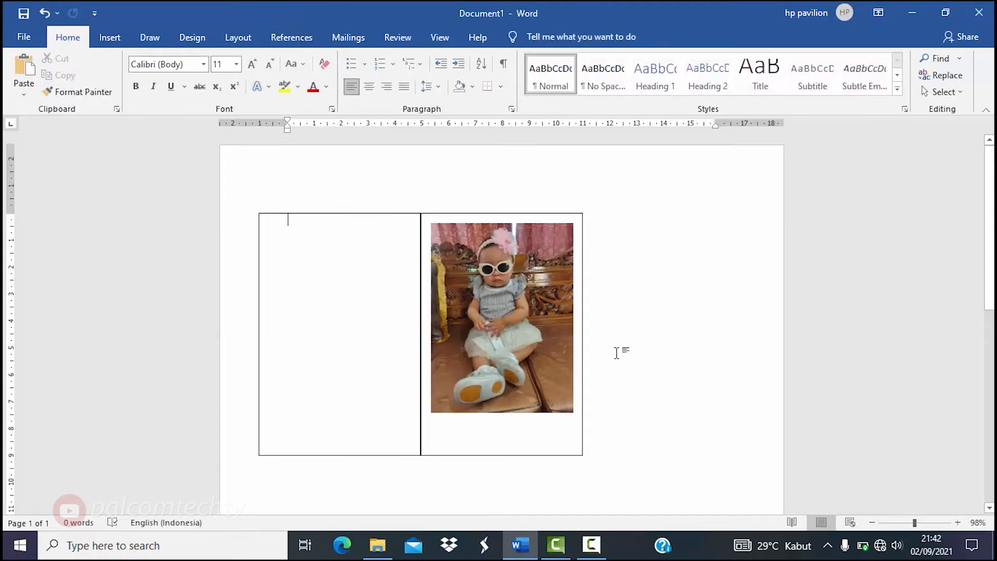
left_click(364, 217)
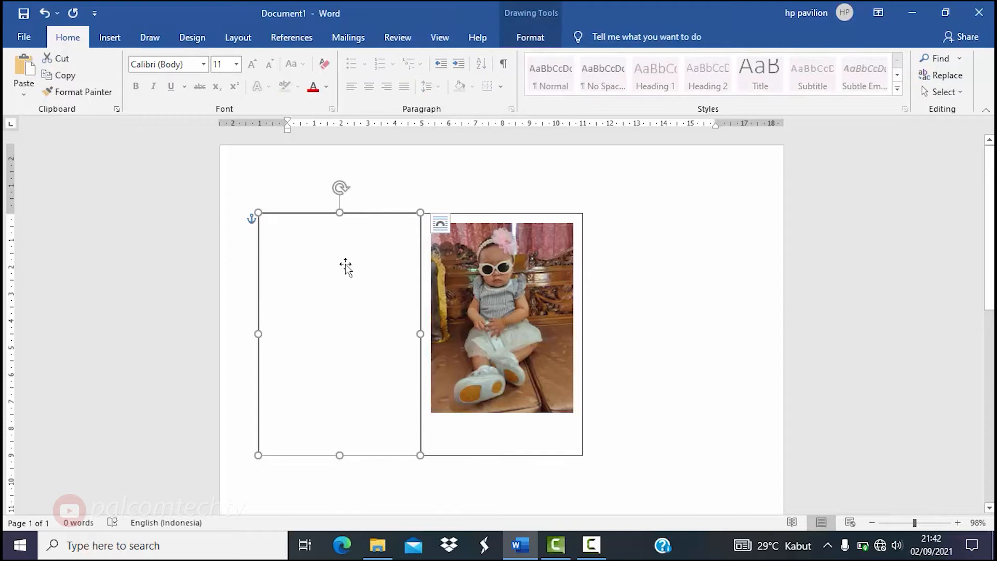
key("ctrl+v")
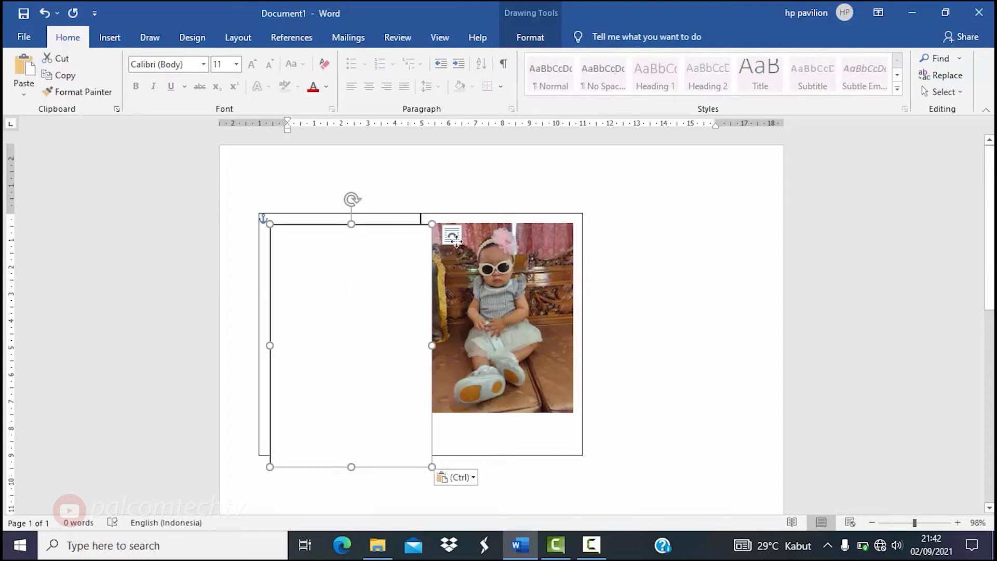
left_click_drag(345, 264, 660, 252)
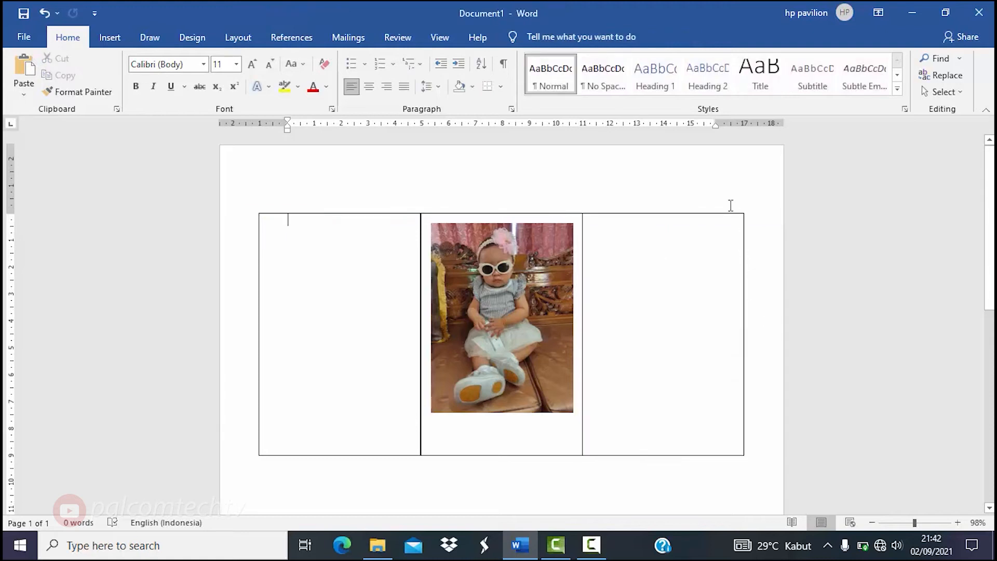
- Copy photo_2021-07-14_09-44-15 from the asha folder, then switch back to Word
left_click(761, 320)
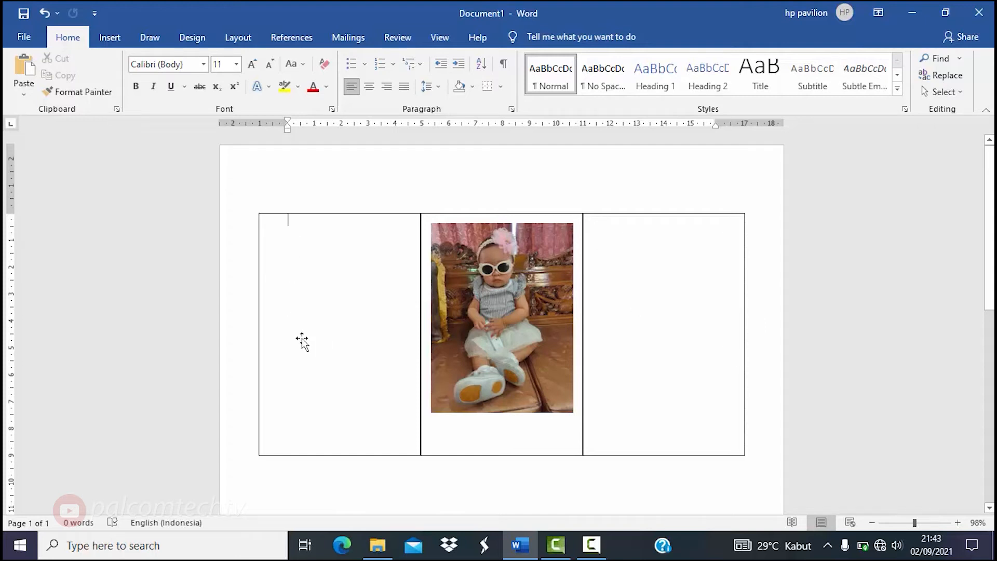
left_click(380, 550)
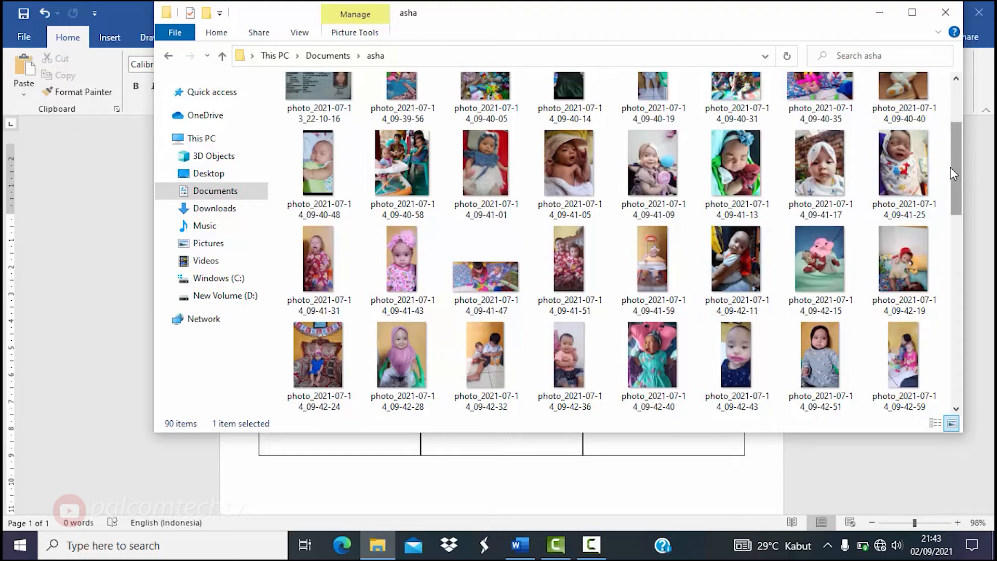
left_click_drag(959, 198, 964, 239)
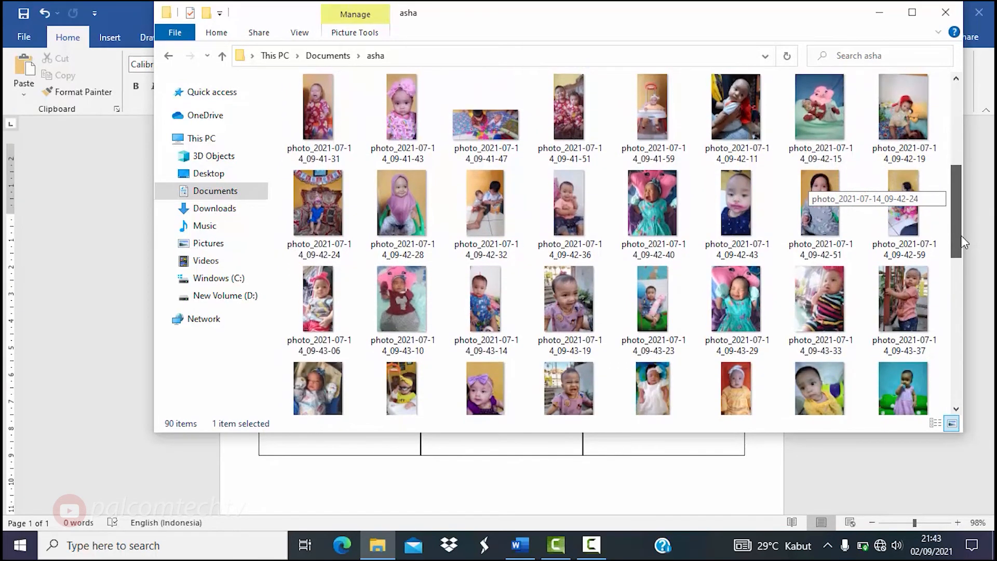
scroll(810, 310, "down", 1)
left_click(810, 309)
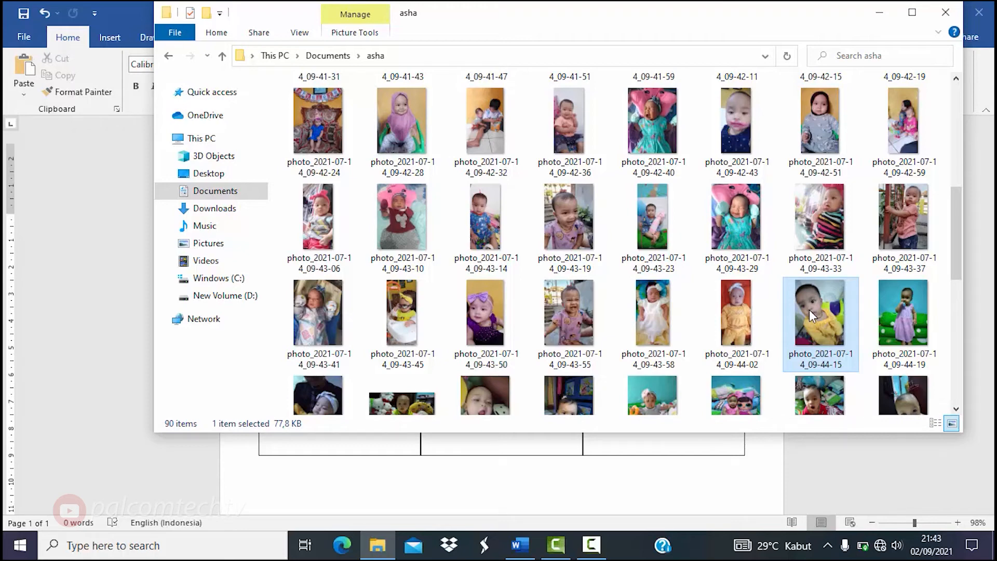
right_click(809, 310)
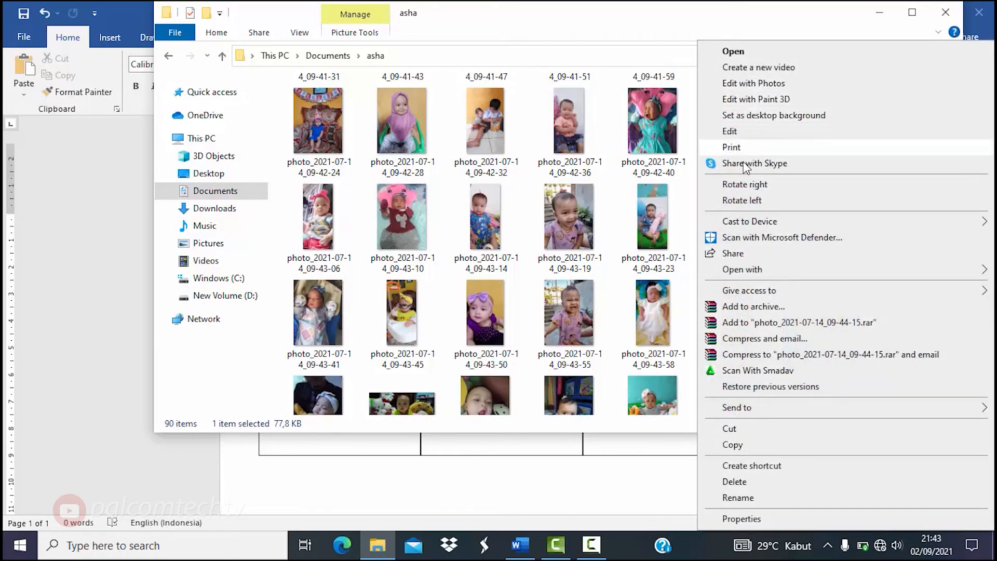
left_click(760, 447)
left_click(672, 483)
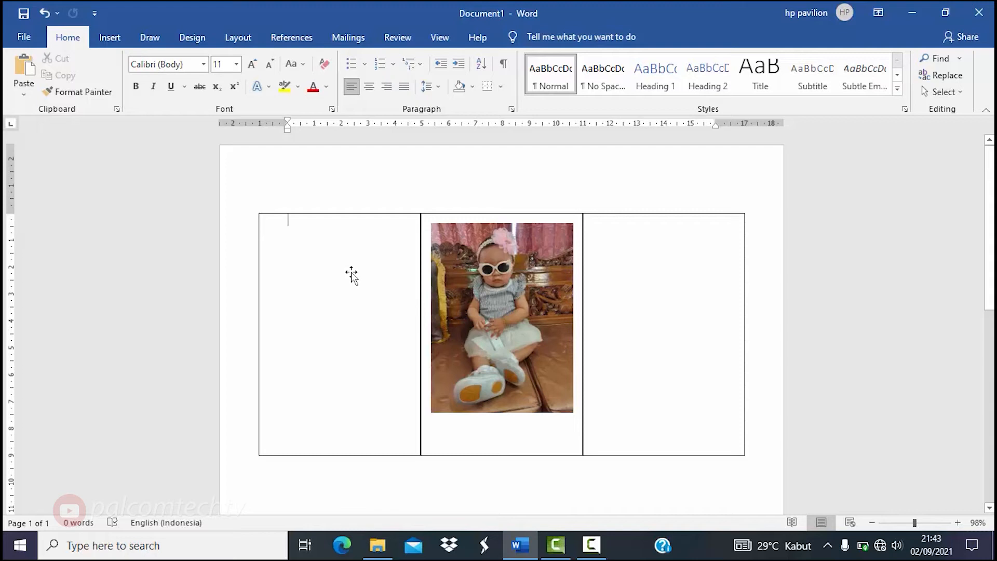
- Paste the yellow-top baby photo into the document at full size
key("ctrl+v")
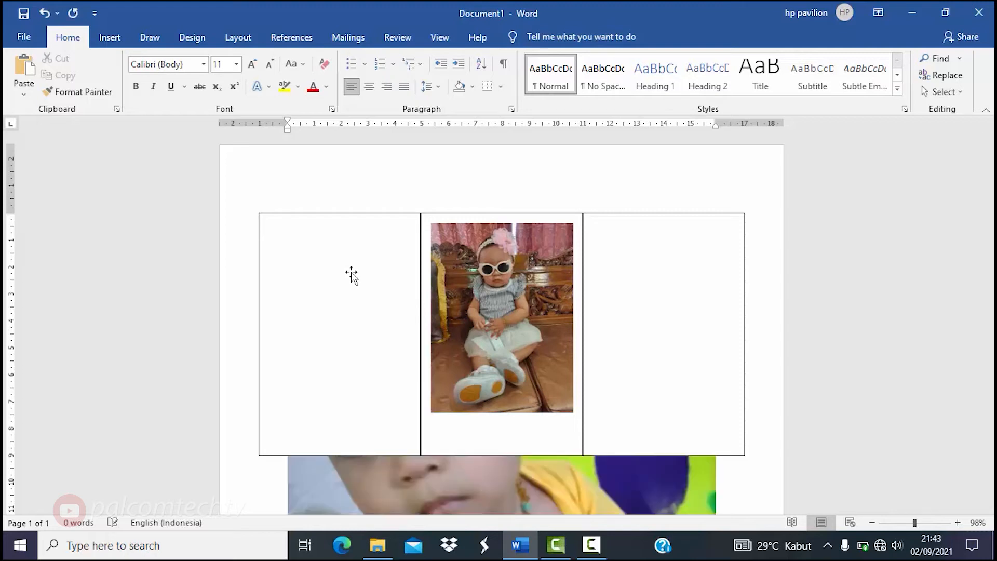
scroll(502, 322, "down", 9)
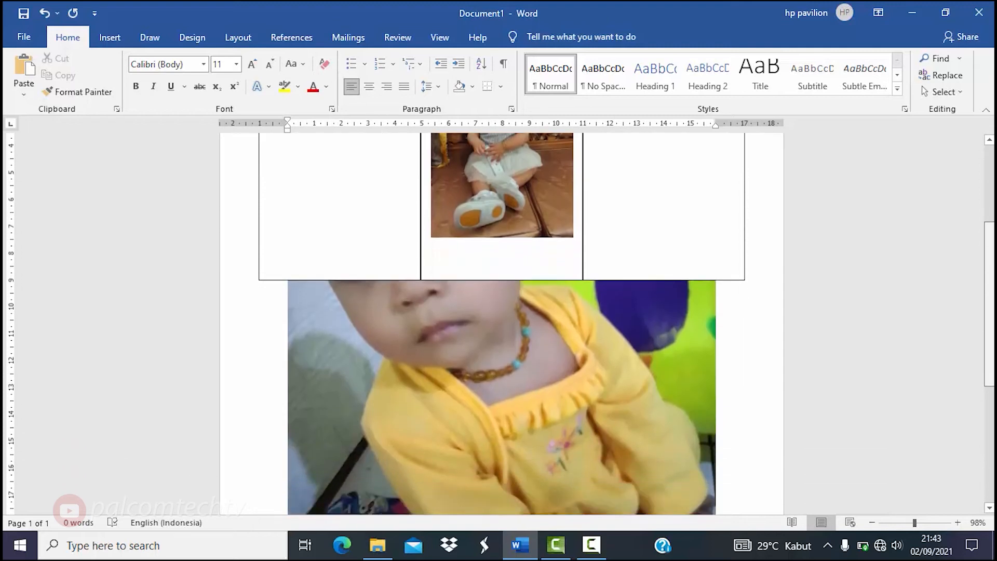
scroll(501, 322, "up", 1)
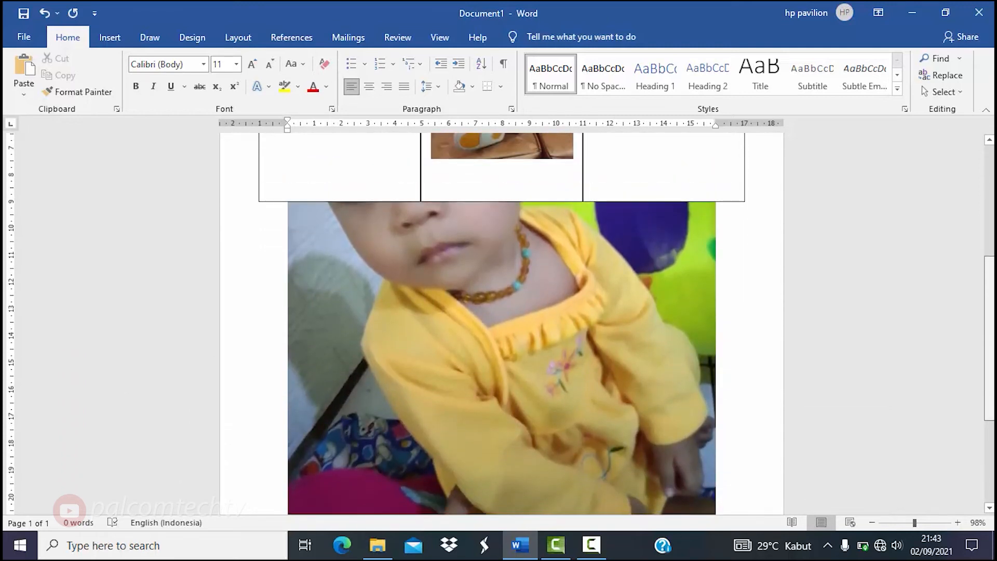
scroll(501, 322, "down", 1)
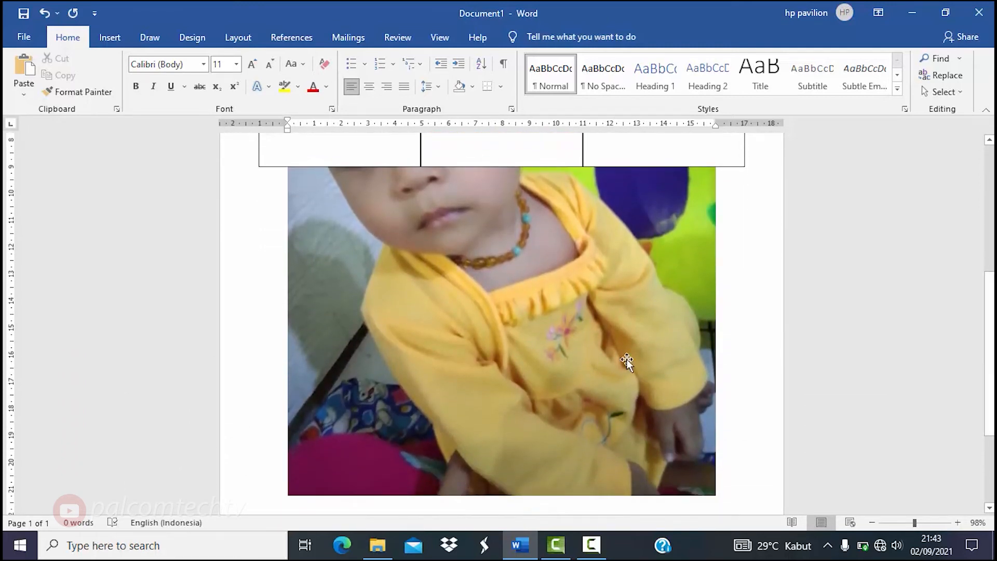
- Set the pasted photo's text wrapping to In Front of Text
left_click(601, 366)
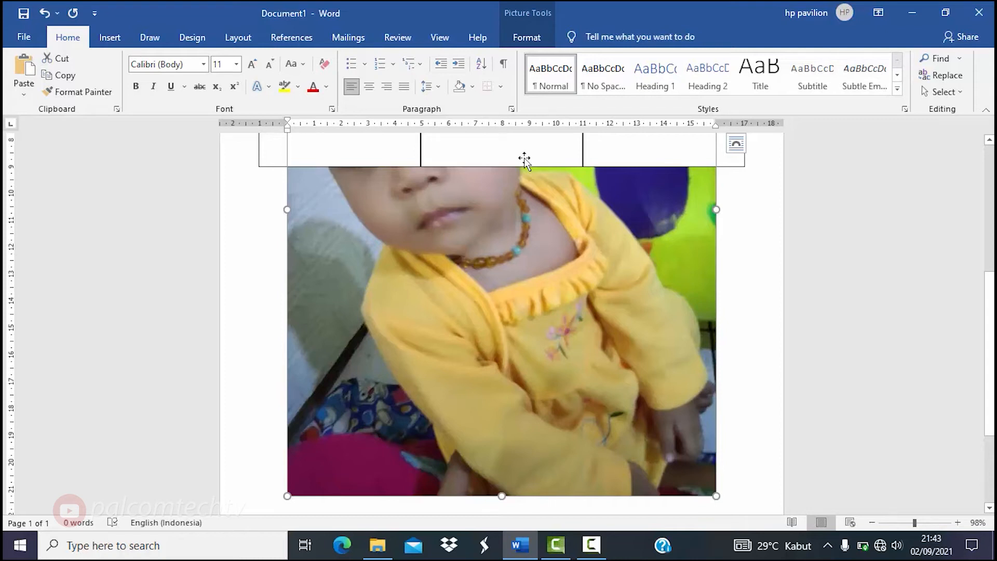
left_click(522, 41)
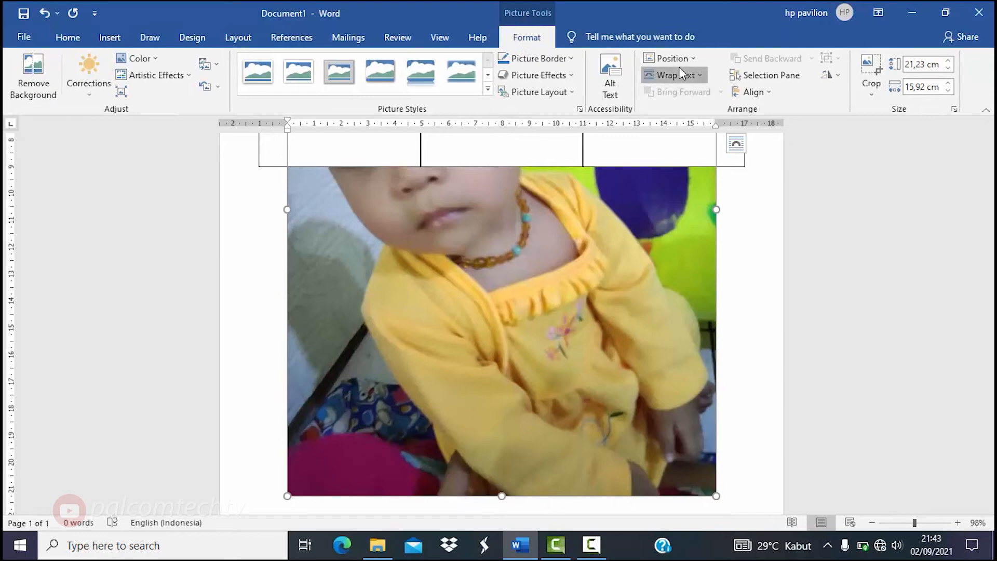
left_click(678, 74)
left_click(685, 198)
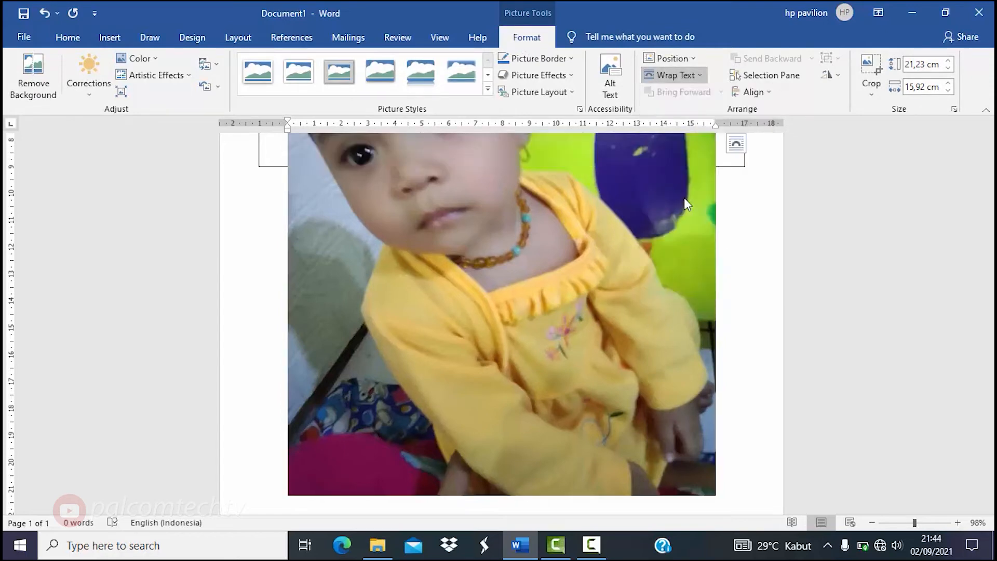
scroll(927, 364, "up", 5)
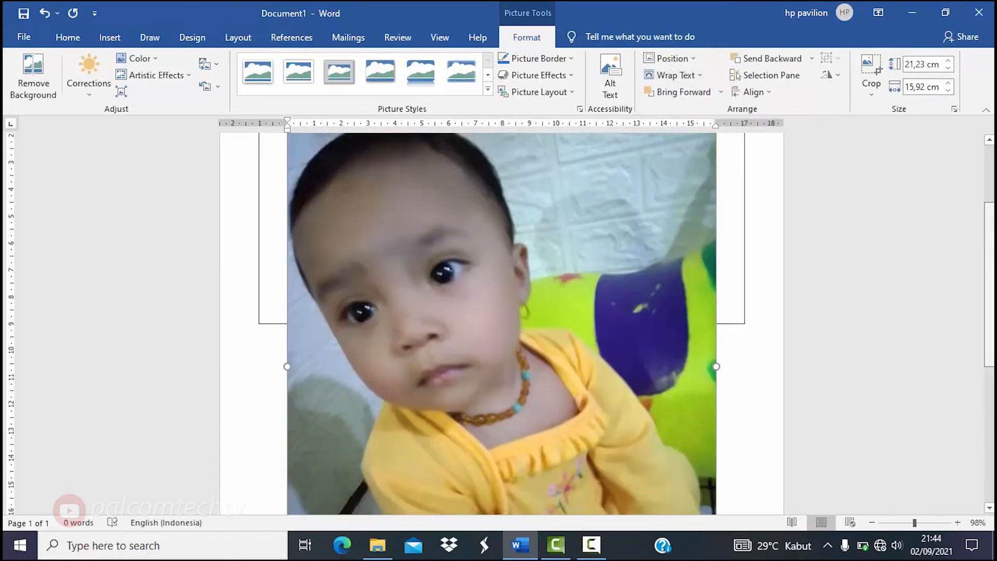
scroll(721, 352, "down", 8)
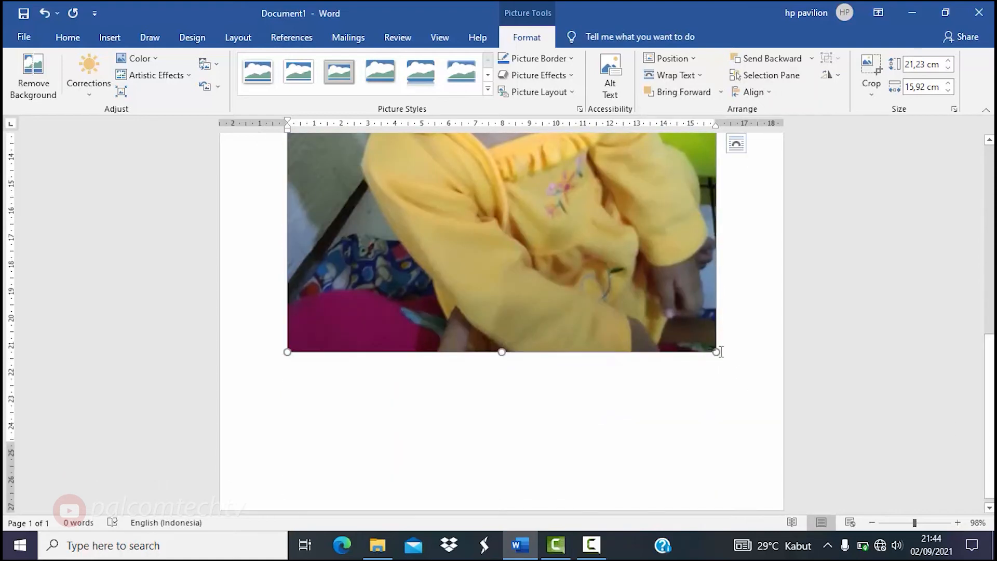
- Shrink the yellow-top baby photo from 18,02 × 13,51 cm down to about 7 × 5 cm
left_click_drag(708, 353, 502, 243)
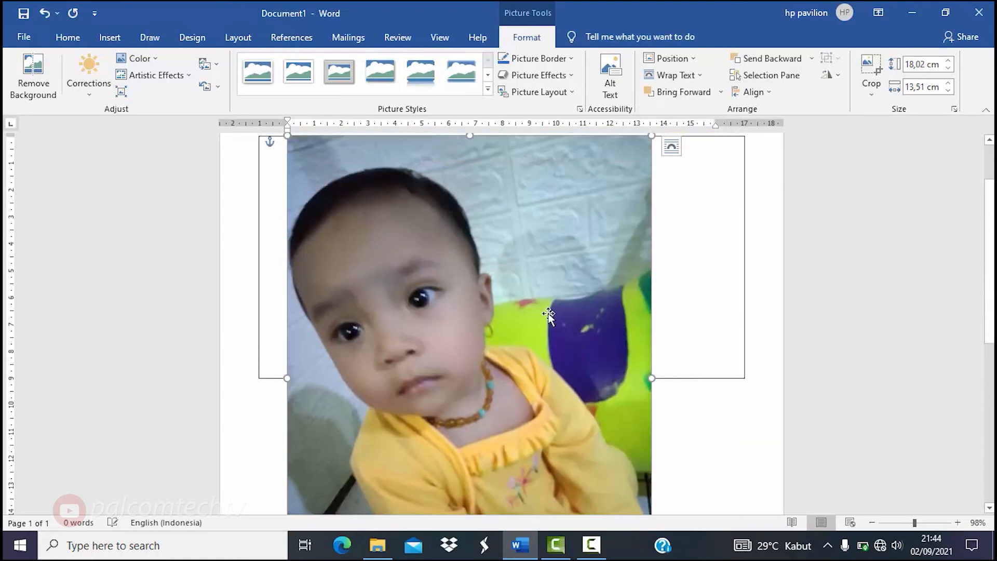
scroll(679, 403, "down", 4)
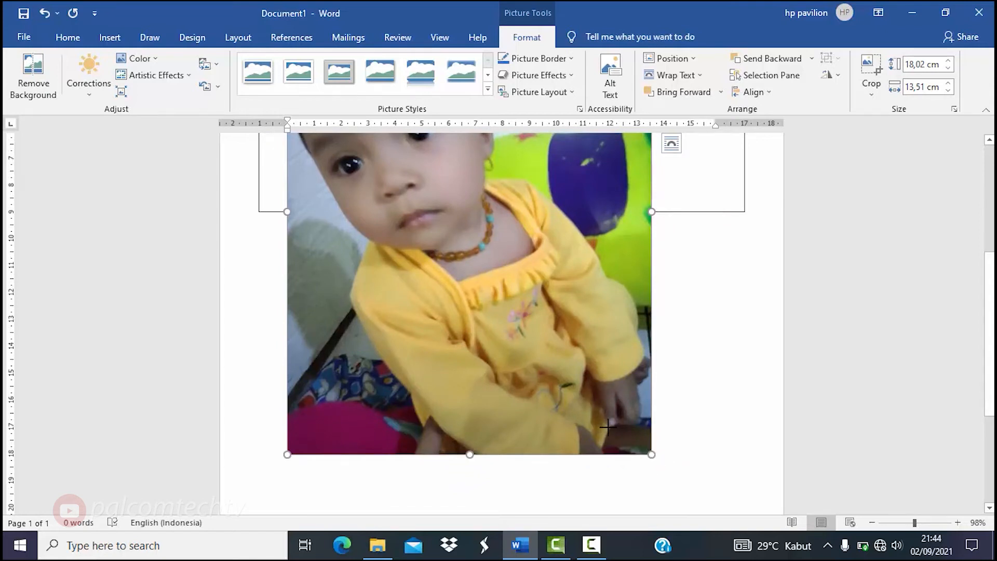
left_click_drag(606, 426, 519, 279)
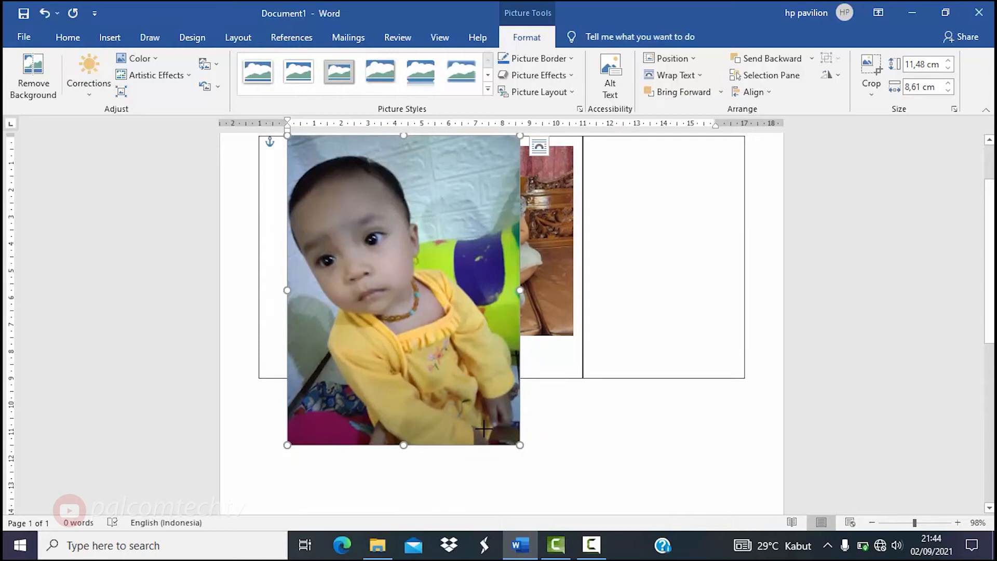
left_click_drag(484, 428, 390, 326)
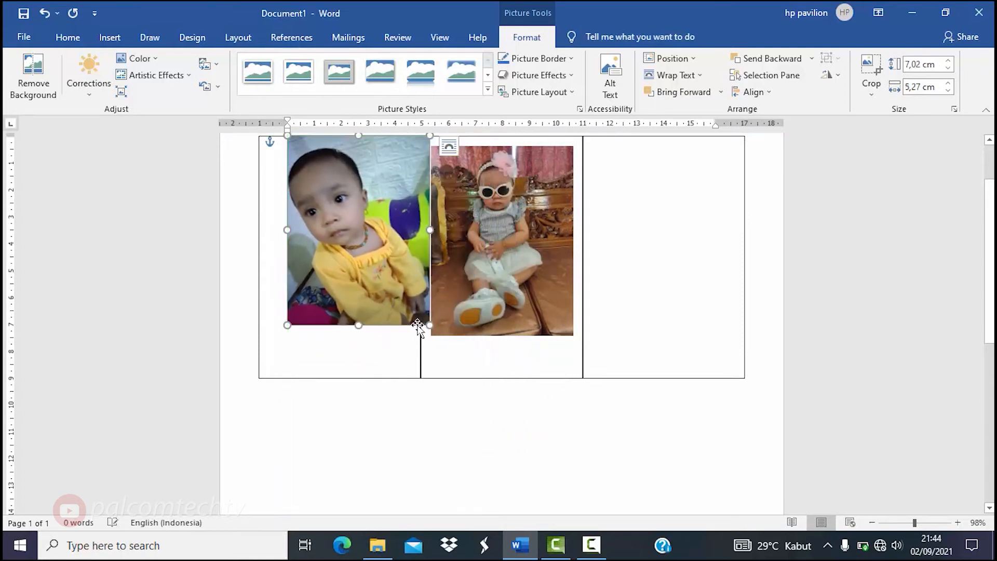
left_click_drag(989, 229, 989, 202)
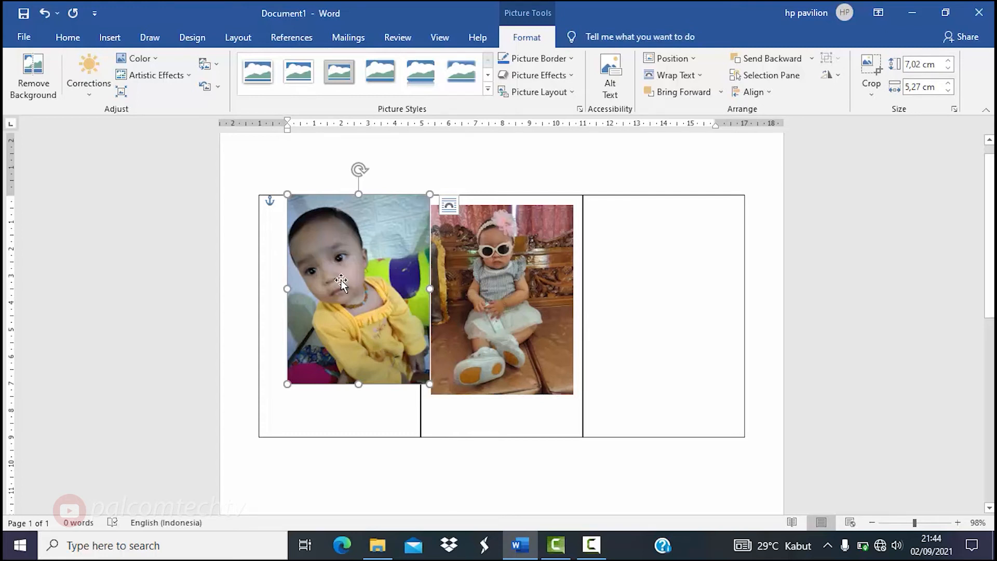
- Match the photo's size to the sunglasses photo (7,02 × 5,27 cm) and move it into the first frame
left_click_drag(341, 282, 494, 290)
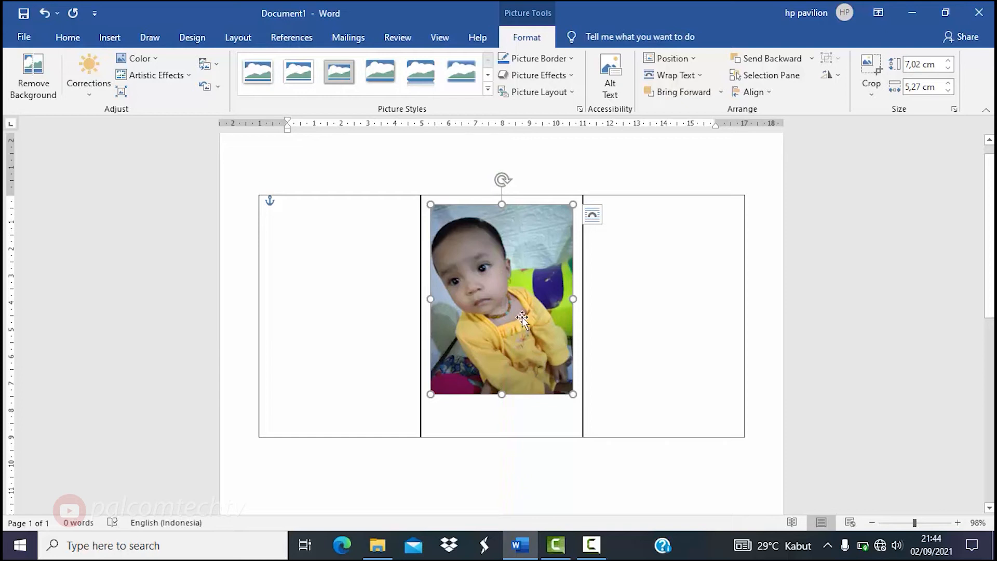
left_click_drag(572, 396, 565, 399)
left_click_drag(572, 393, 550, 393)
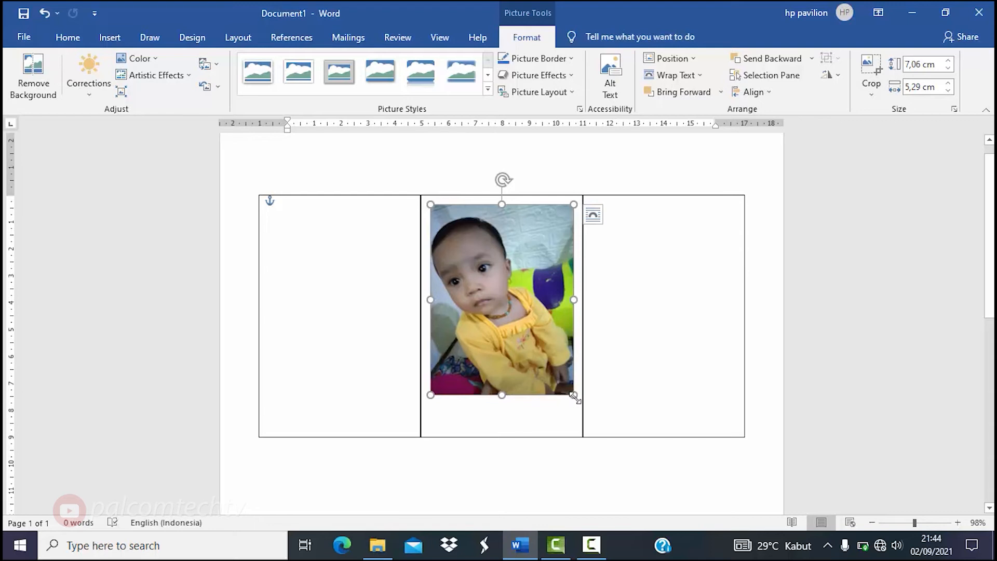
left_click_drag(573, 396, 565, 395)
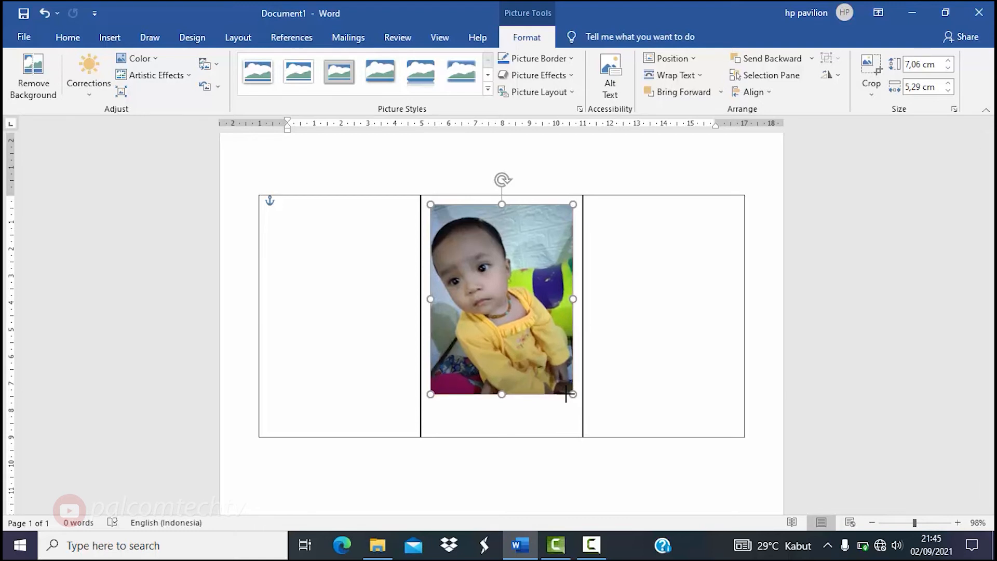
left_click_drag(528, 307, 380, 311)
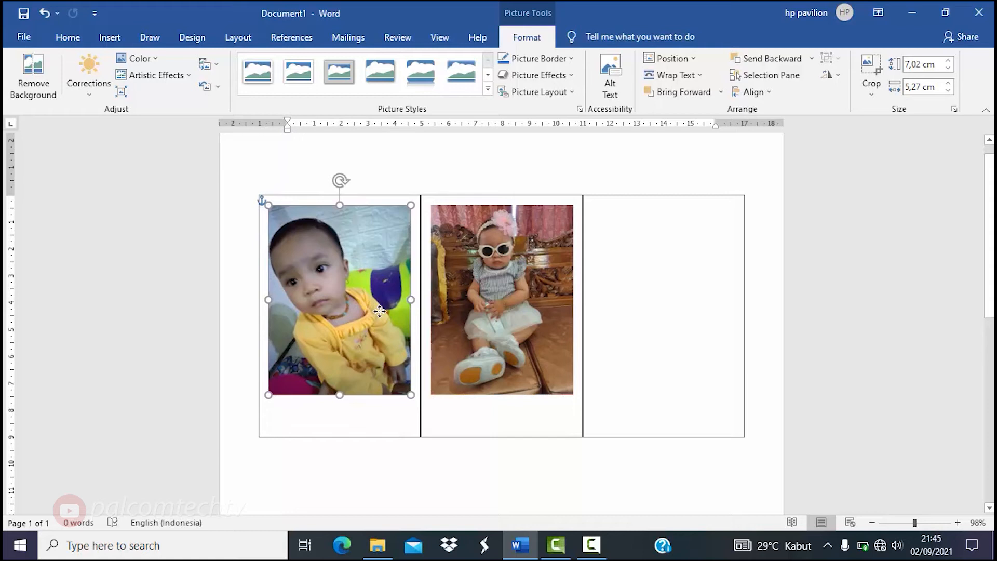
left_click(617, 162)
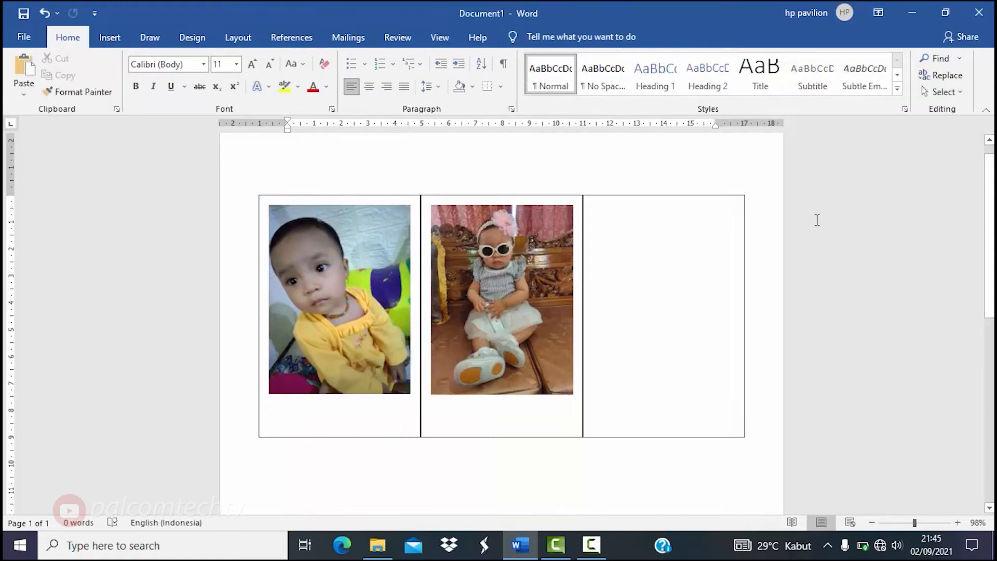
scroll(501, 322, "down", 3)
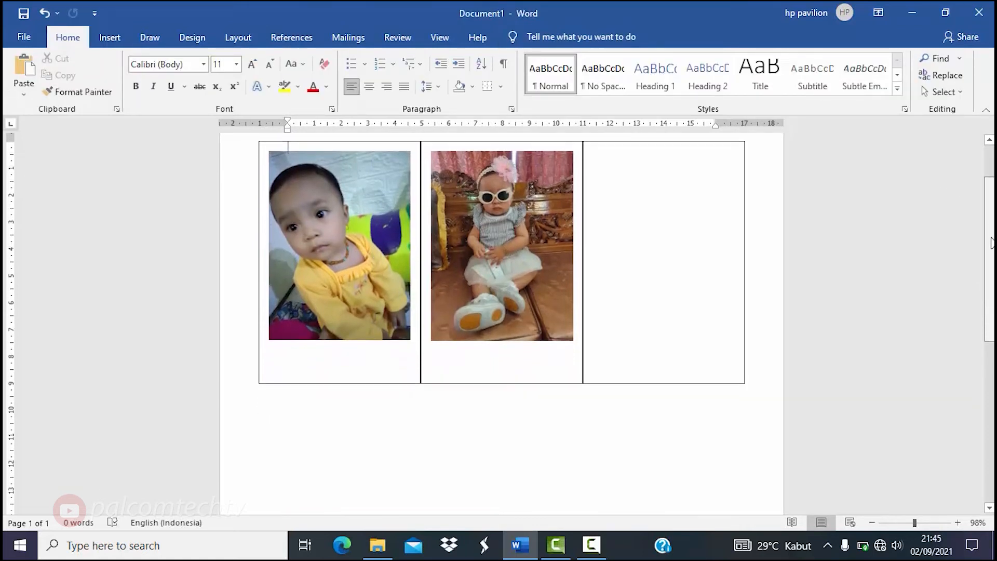
scroll(502, 322, "up", 2)
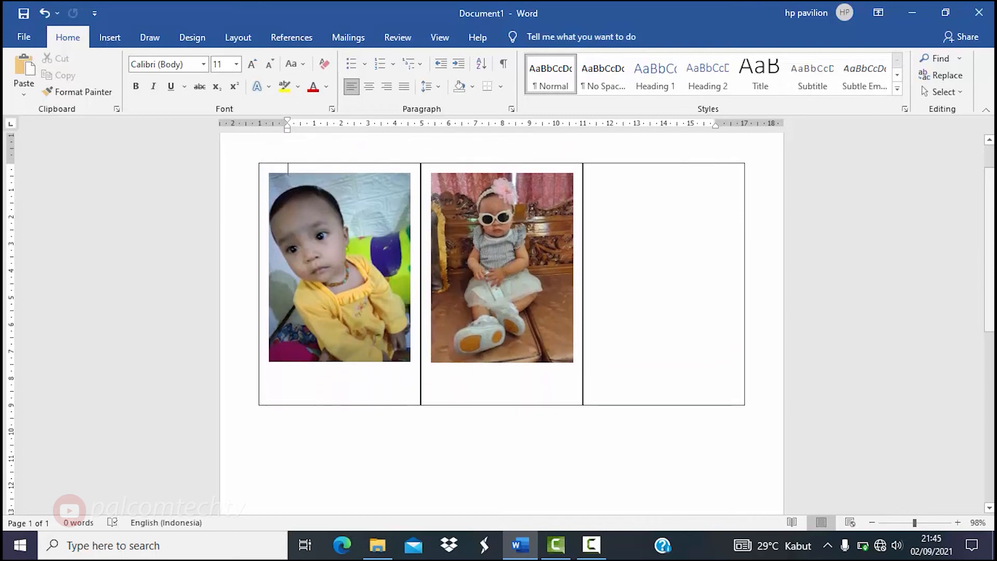
scroll(502, 322, "down", 5)
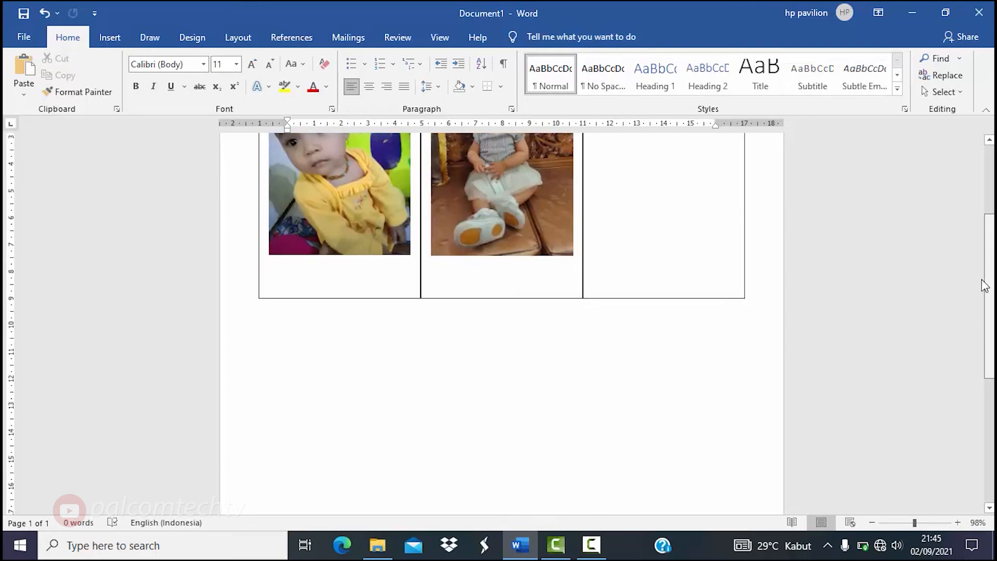
scroll(991, 416, "down", 2)
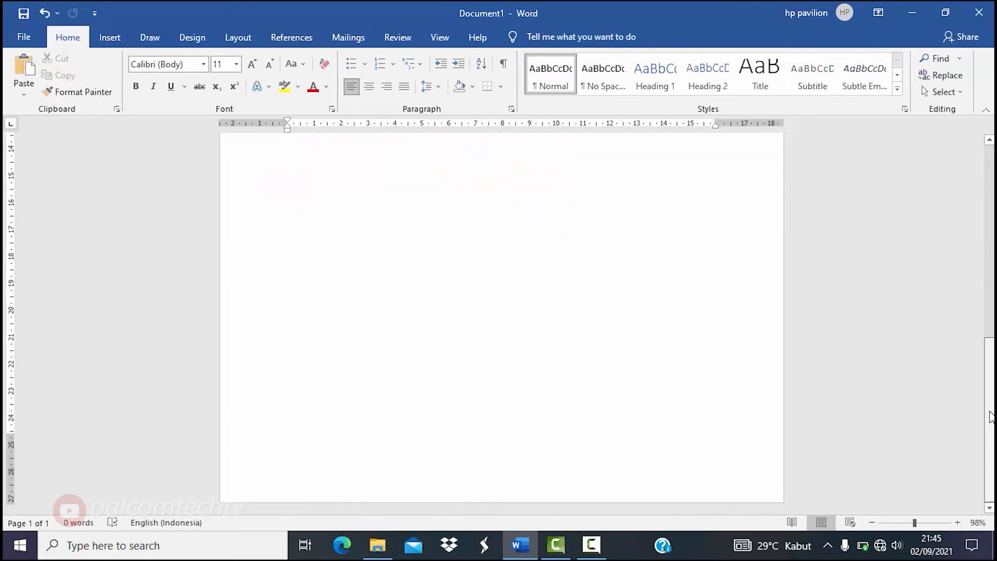
scroll(501, 317, "up", 3)
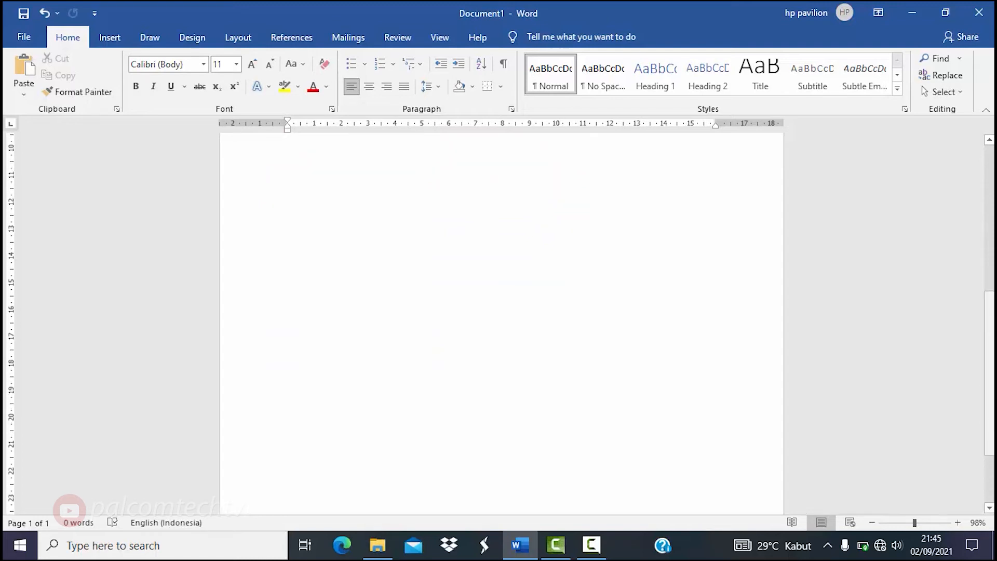
scroll(501, 323, "up", 8)
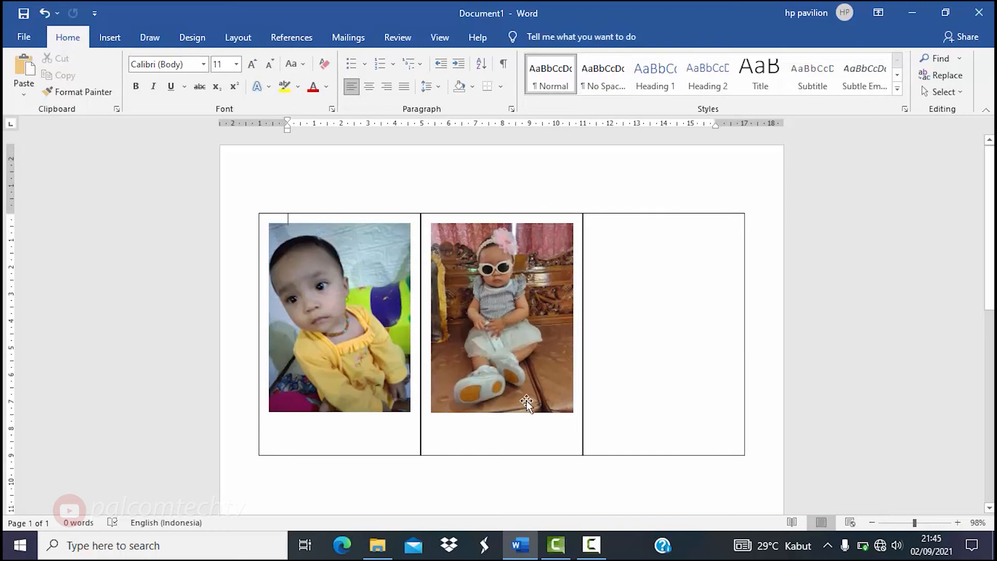
mouse_move(392, 540)
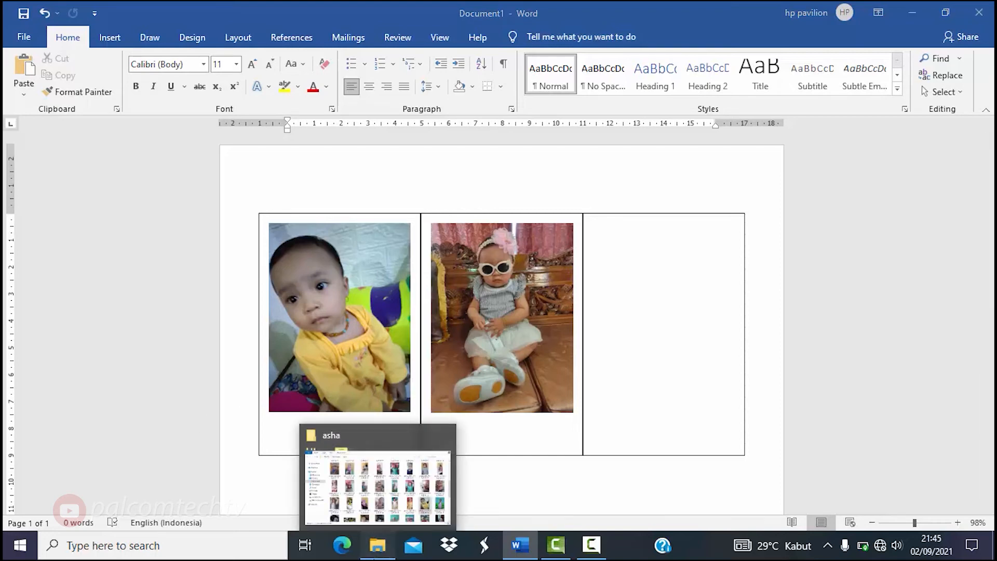
- Drag photo_2021-07-14_09-43-14, the blue starry-shirt baby, from the asha folder onto the Word page
left_click(378, 488)
scroll(956, 267, "down", 3)
mouse_move(956, 277)
left_mouse_down()
mouse_move(957, 250)
mouse_move(954, 277)
left_mouse_up()
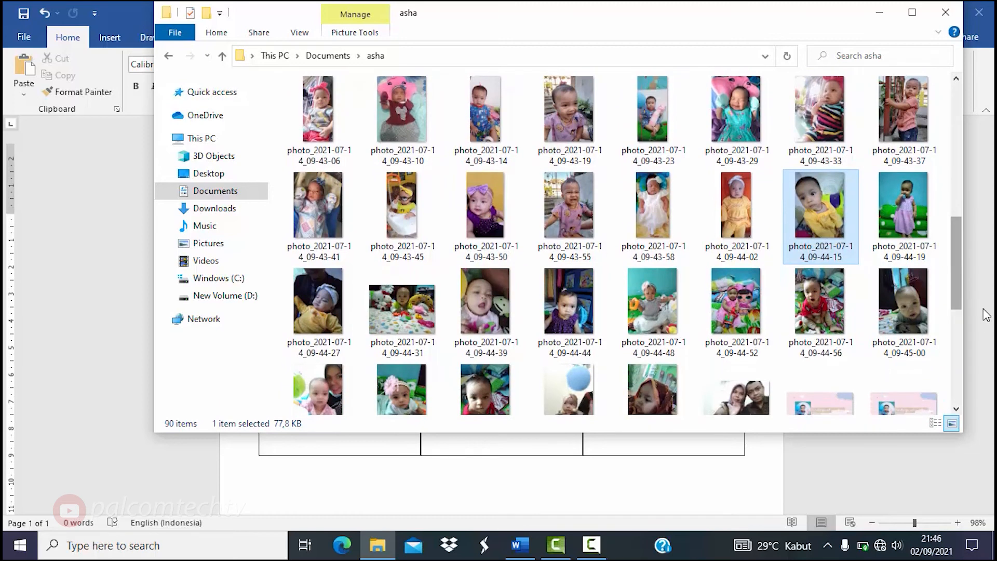
left_click(487, 104)
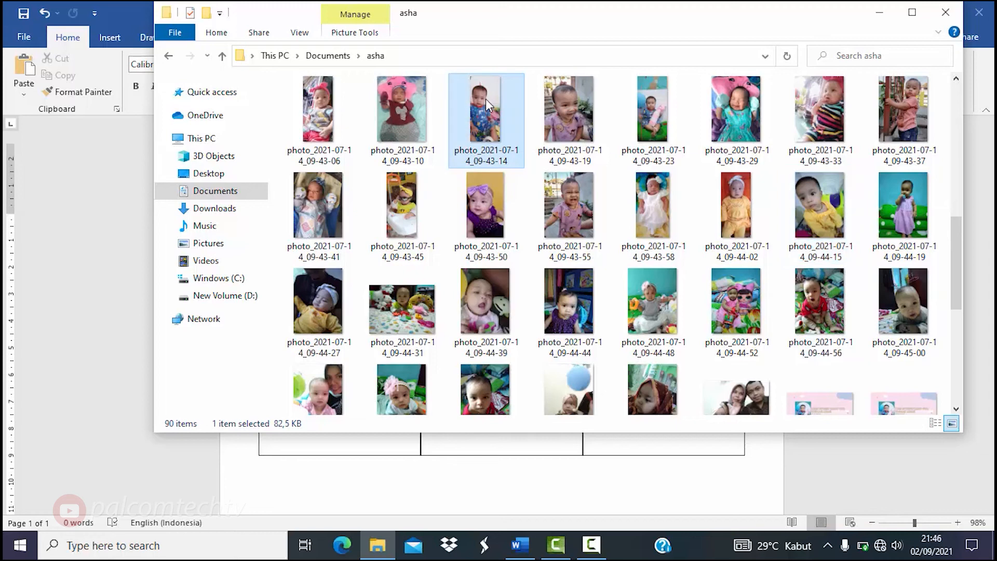
left_click_drag(485, 99, 536, 486)
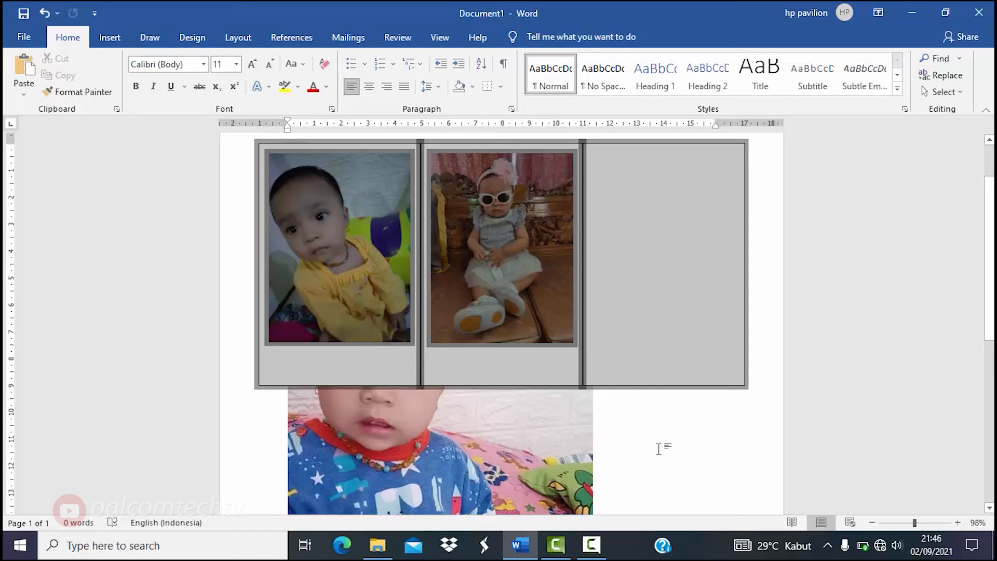
- Set the blue-shirt baby photo to In Front of Text so it sits in the right frame
left_click_drag(988, 308, 989, 398)
left_click(512, 353)
right_click(512, 353)
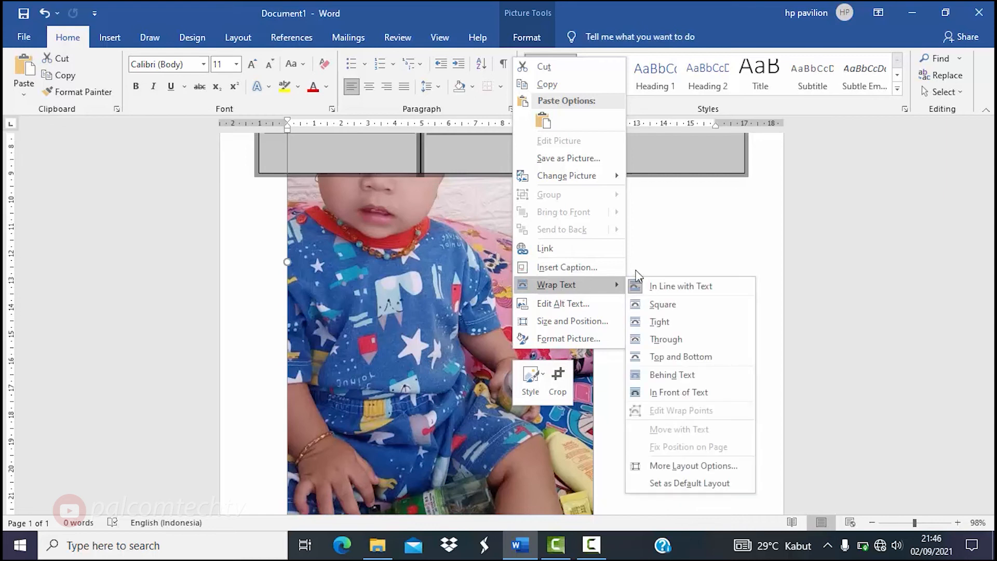
mouse_move(614, 286)
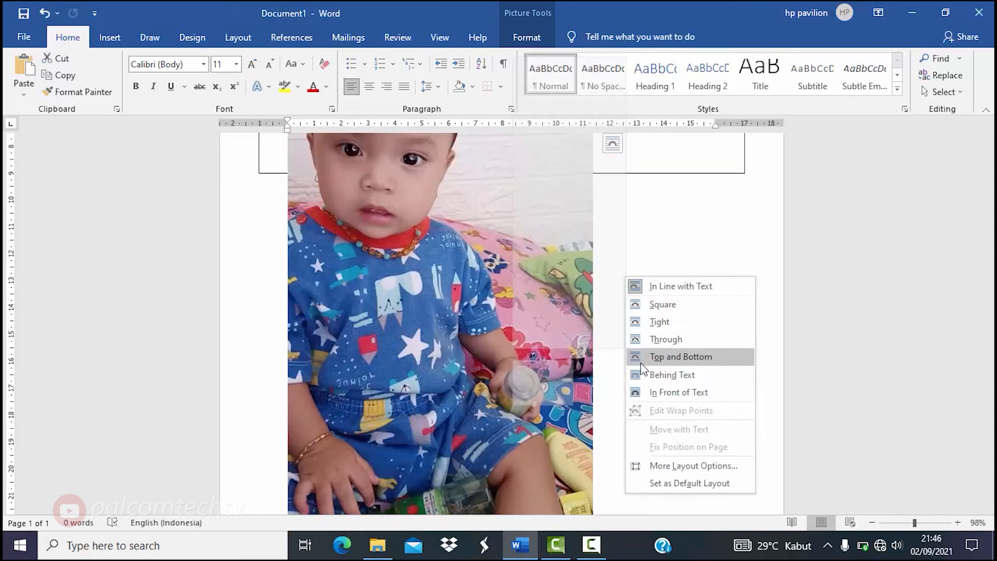
left_click(648, 391)
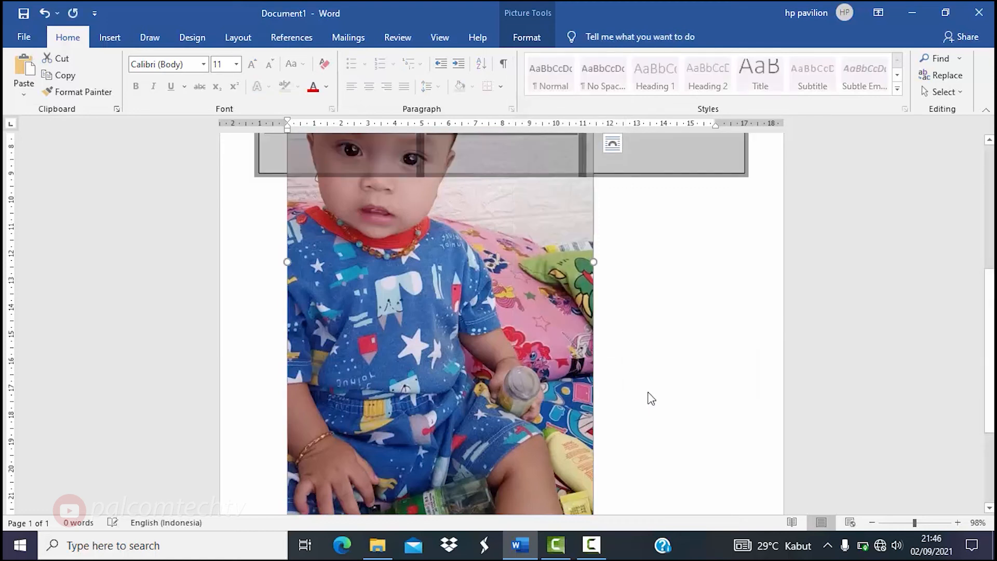
left_click_drag(990, 385, 991, 408)
scroll(992, 413, "down", 5)
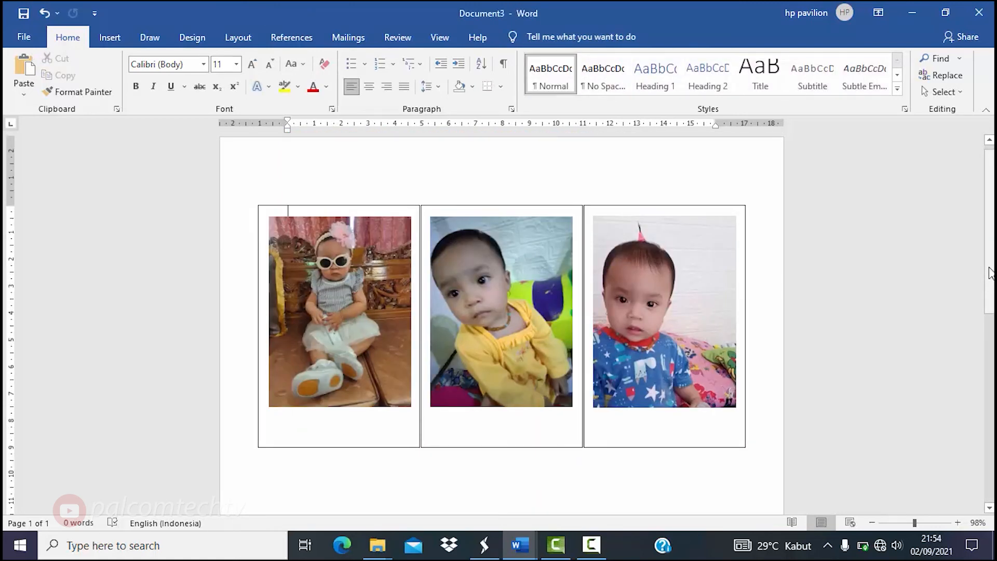
- Zoom in on the page and multi-select the row's three outlined frames
left_click_drag(989, 267, 992, 268)
scroll(992, 273, "down", 6, "ctrl")
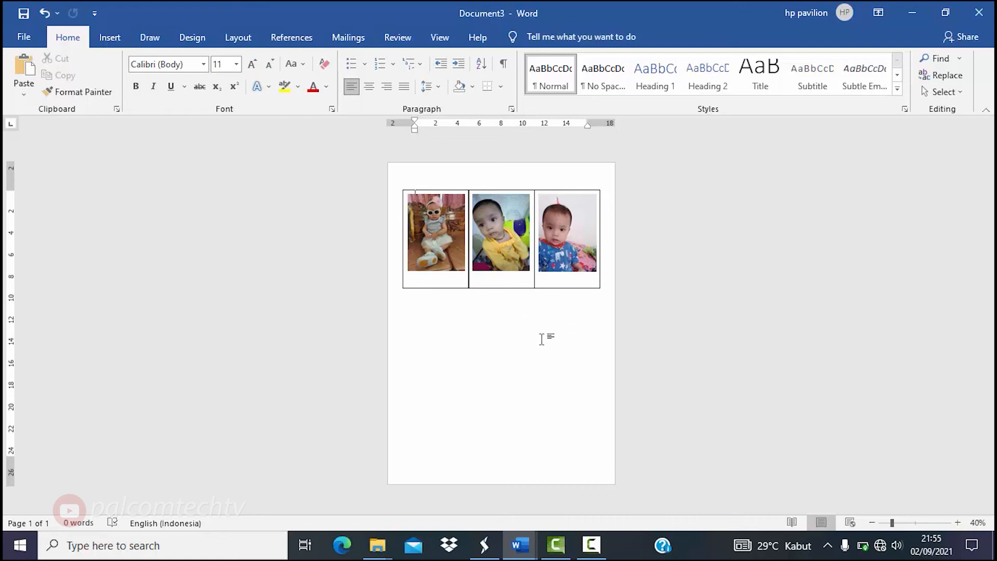
left_click(957, 524)
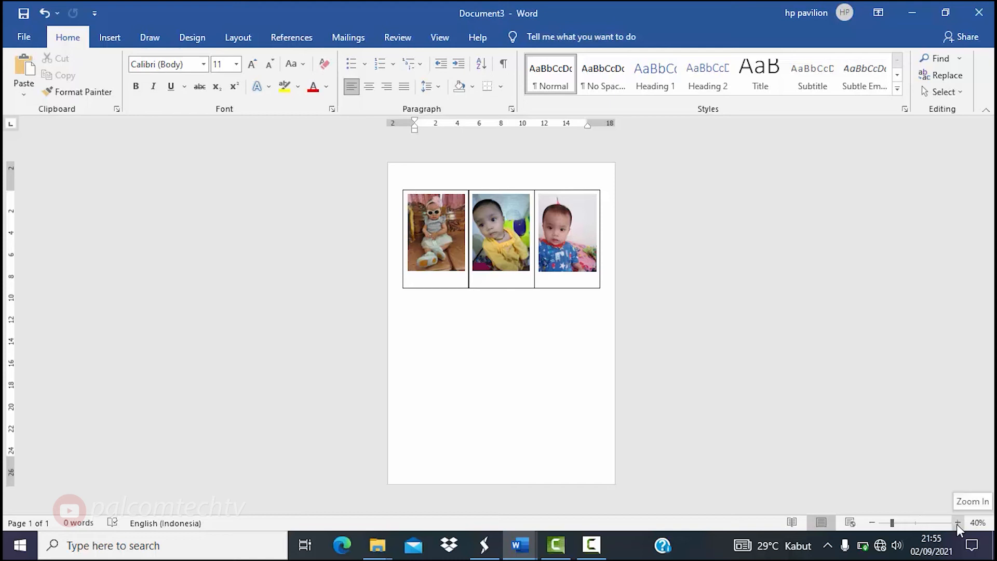
left_click(957, 523)
left_click(957, 523)
left_click(957, 524)
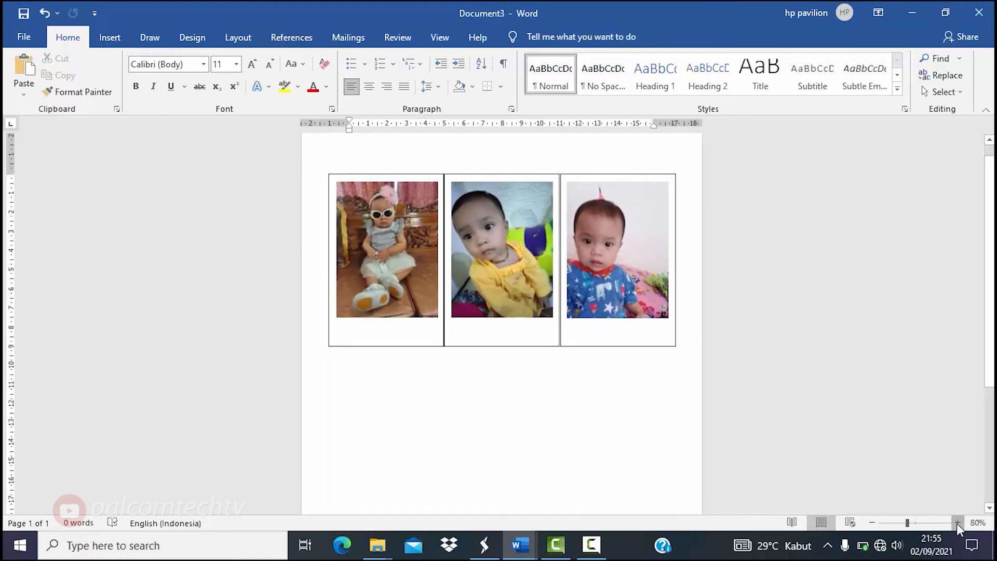
scroll(694, 273, "up", 1)
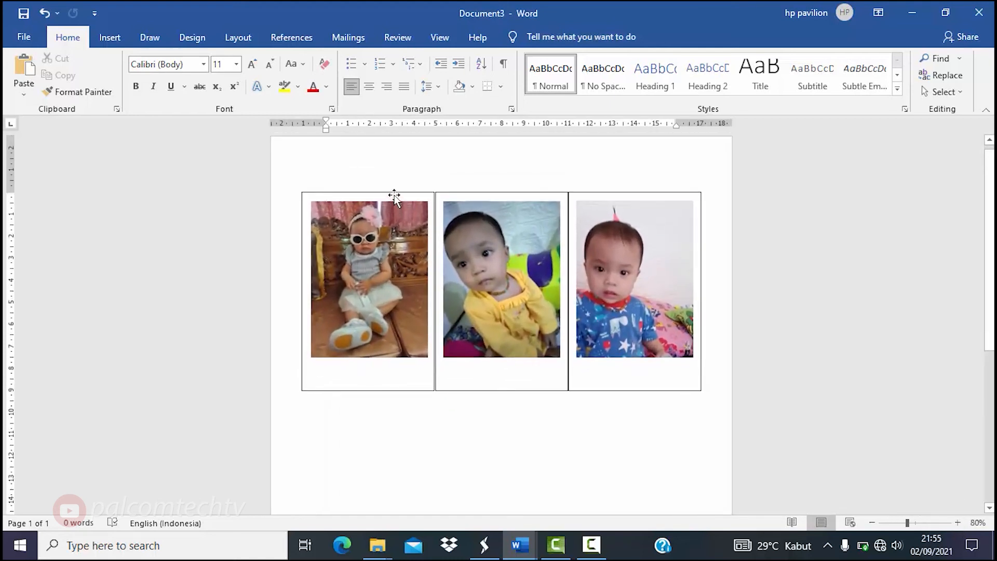
left_click(394, 195)
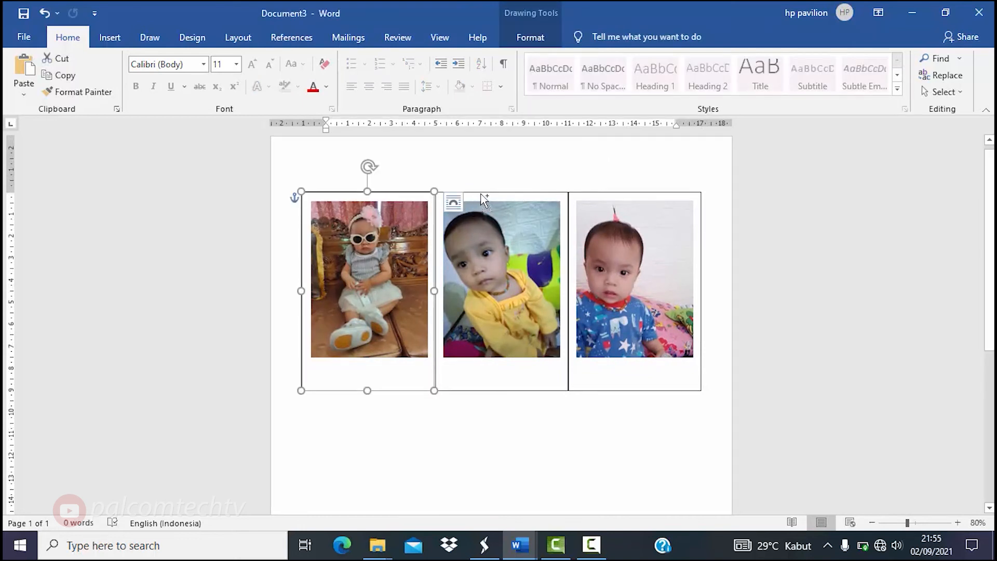
left_click(519, 193, "shift")
left_click(616, 204, "shift")
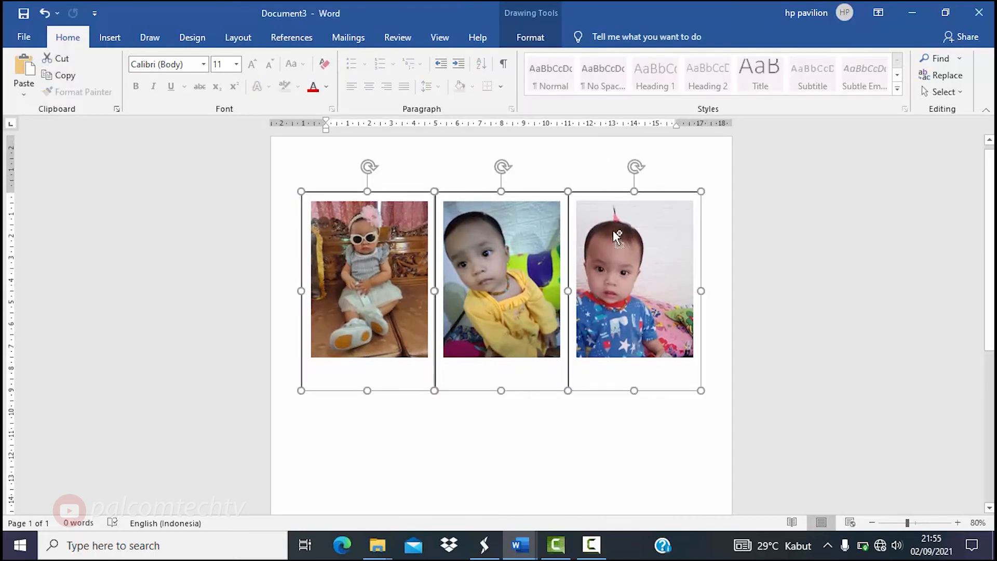
- Add the three photos to the selection and drag the whole row slightly higher
left_click(613, 232, "shift")
left_click(509, 266, "shift")
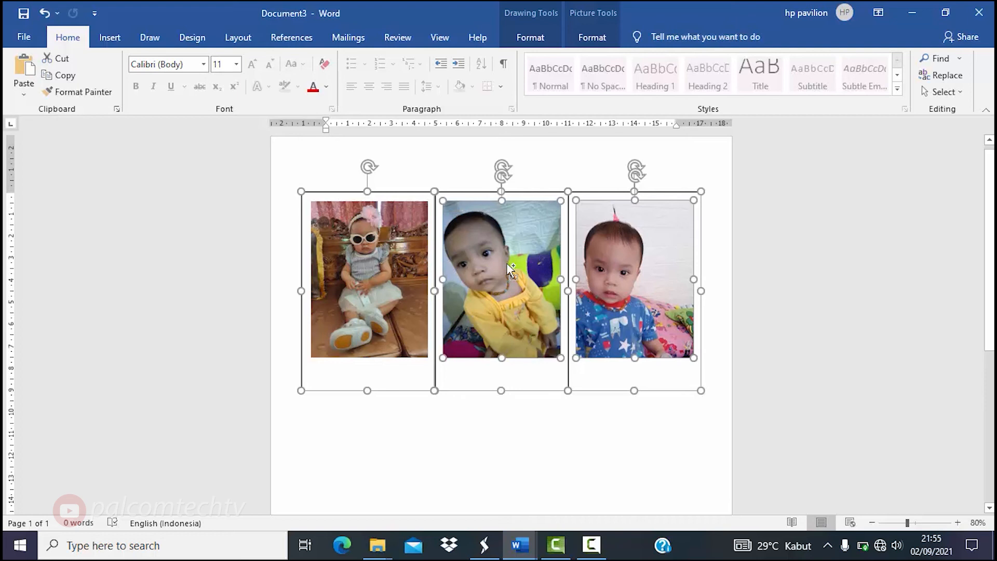
left_click(358, 248, "shift")
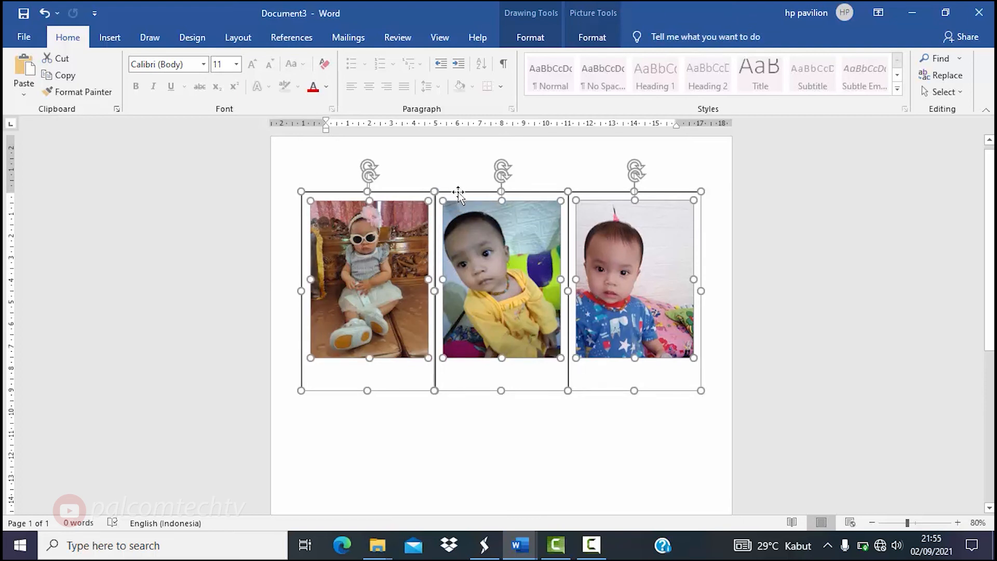
left_click_drag(458, 193, 458, 168)
scroll(939, 392, "down", 1)
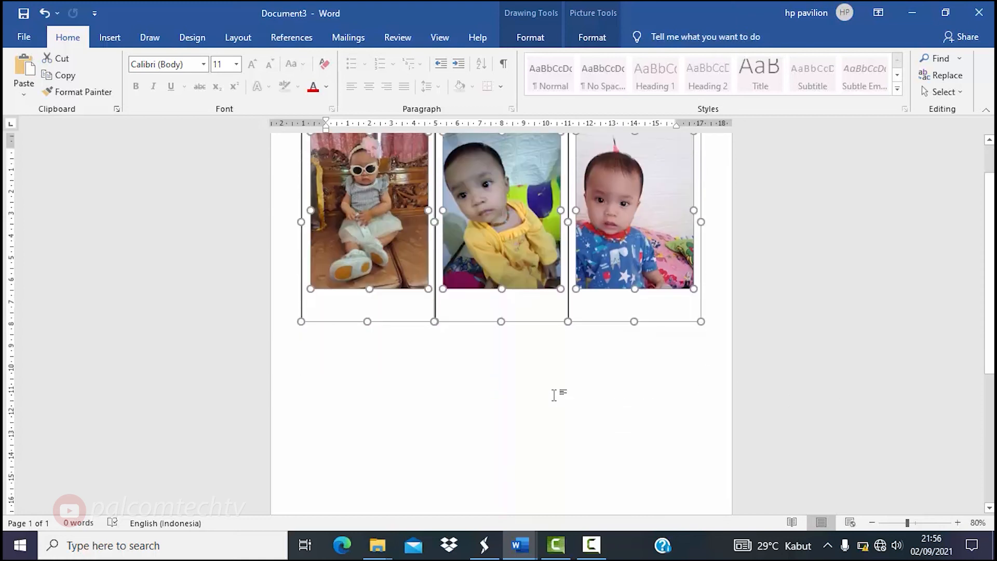
- Paste a copy of the framed photo row and place it beneath the original as a second row
key("ctrl+v")
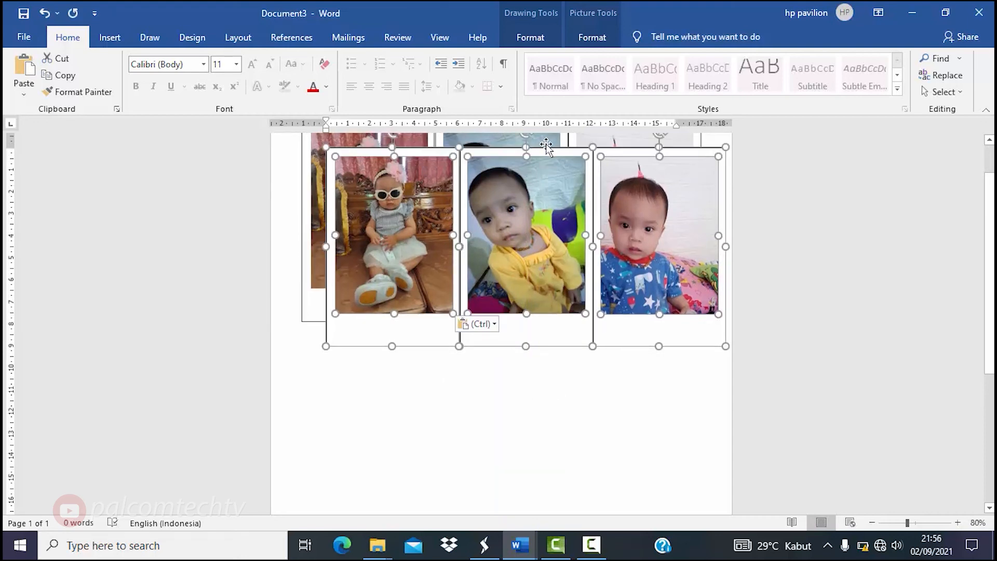
left_click_drag(542, 154, 520, 327)
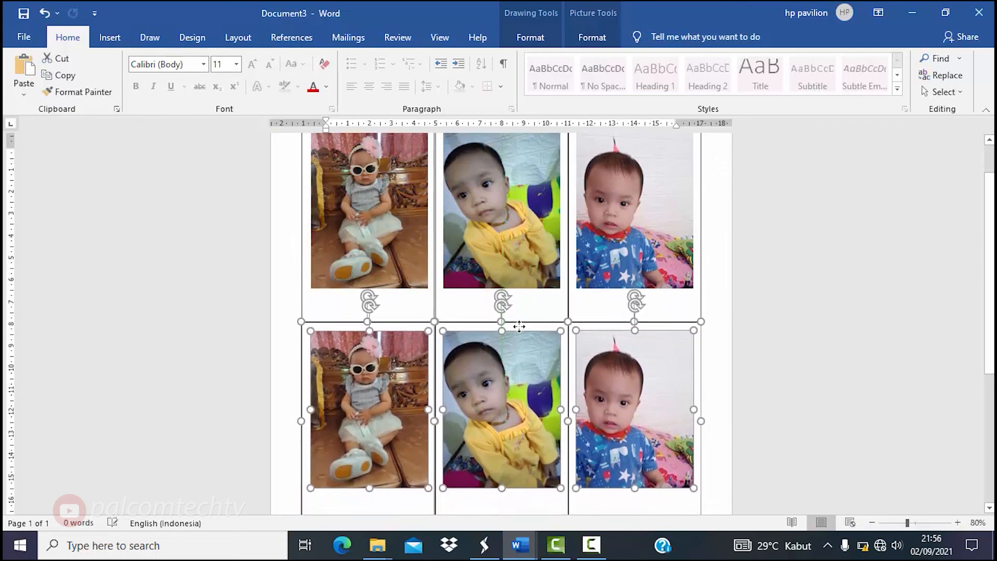
key("ctrl+z")
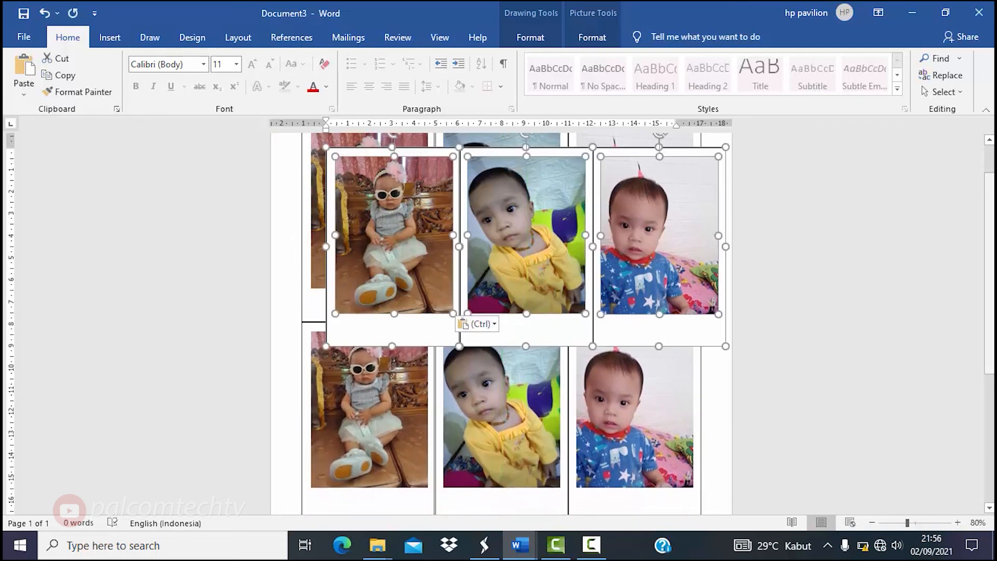
left_click_drag(990, 272, 989, 338)
scroll(501, 323, "down", 2)
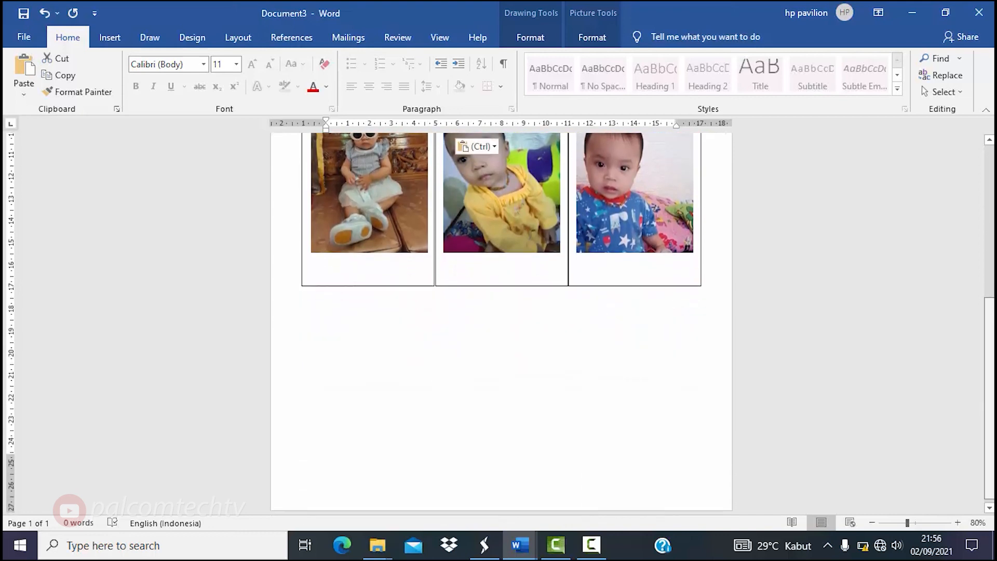
scroll(502, 323, "up", 3)
scroll(502, 323, "up", 1)
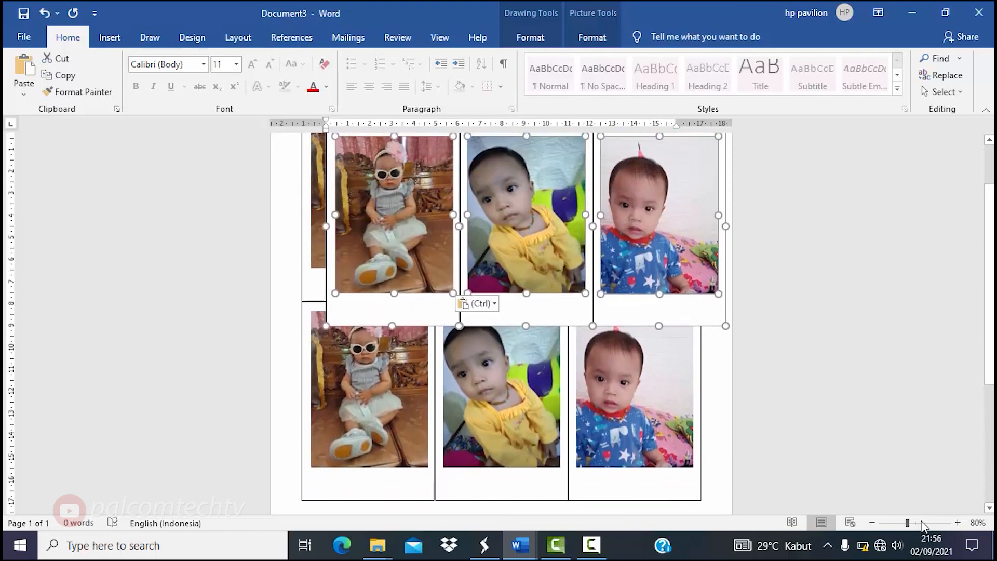
left_click(874, 523)
left_click(874, 522)
left_click(874, 523)
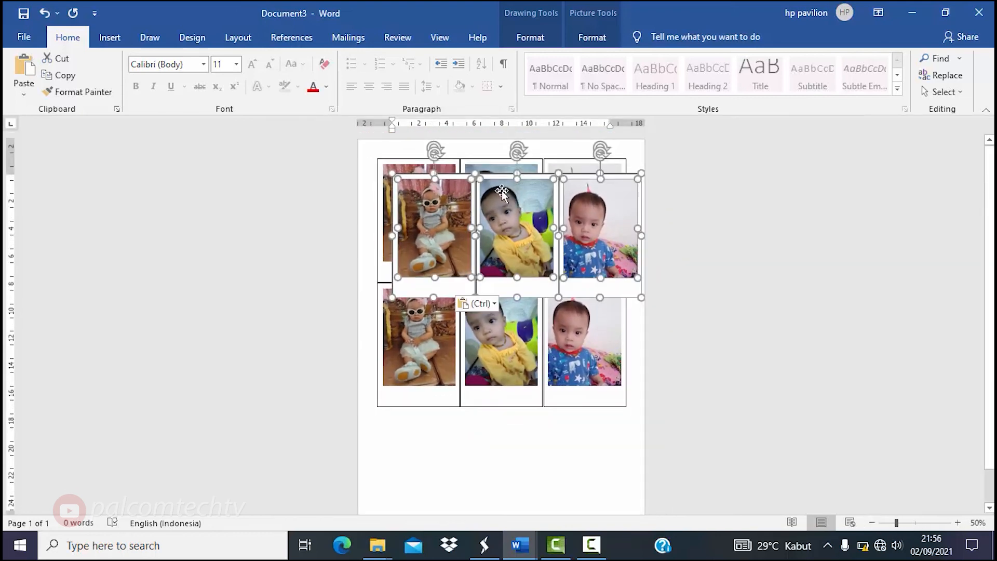
- Move another copy down as the third row and align it beneath the others
left_click_drag(492, 177, 471, 408)
left_click_drag(471, 404, 469, 408)
left_click_drag(990, 402, 989, 435)
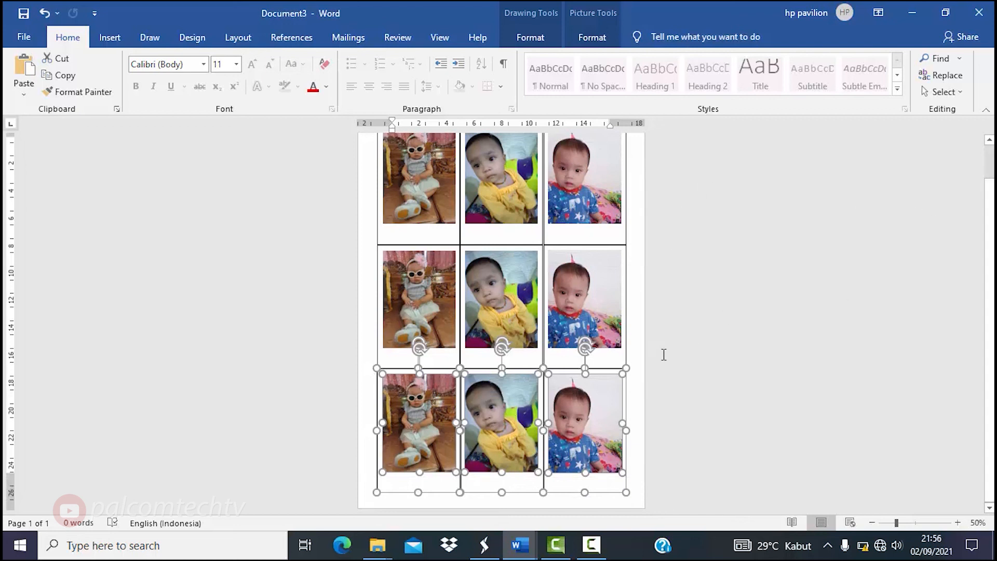
left_click_drag(485, 371, 484, 373)
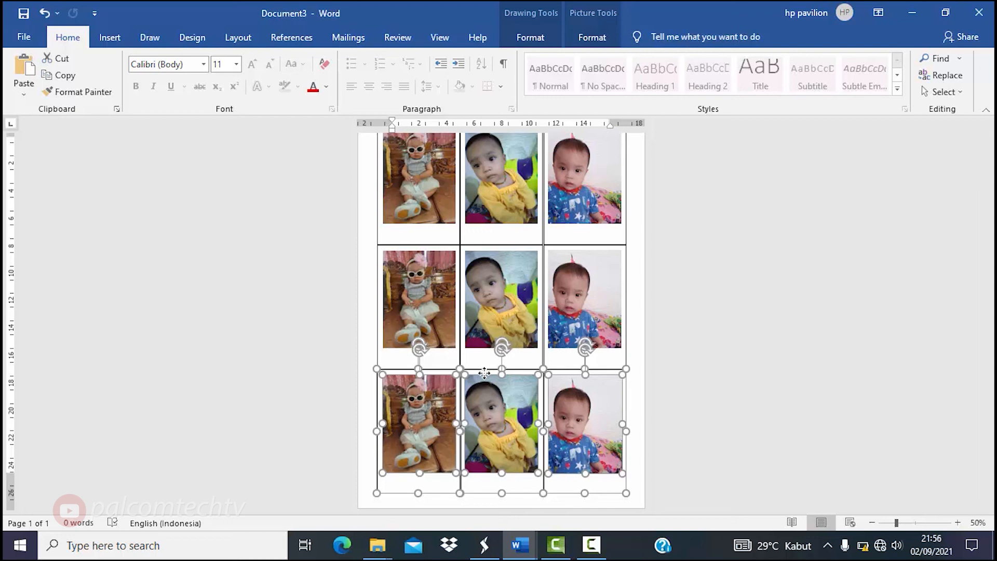
left_click(645, 414)
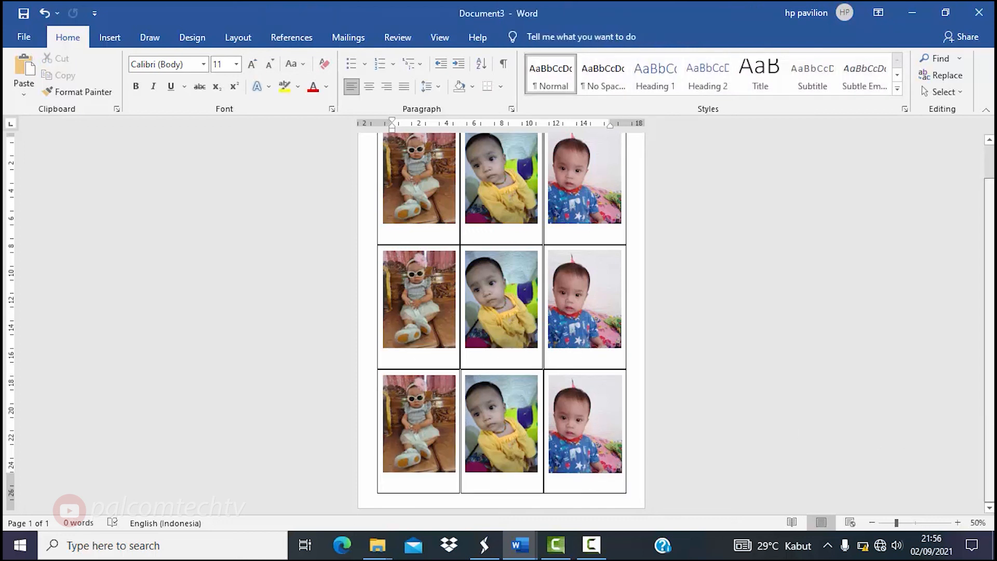
scroll(992, 417, "up", 2)
scroll(501, 322, "down", 2)
scroll(993, 426, "up", 2)
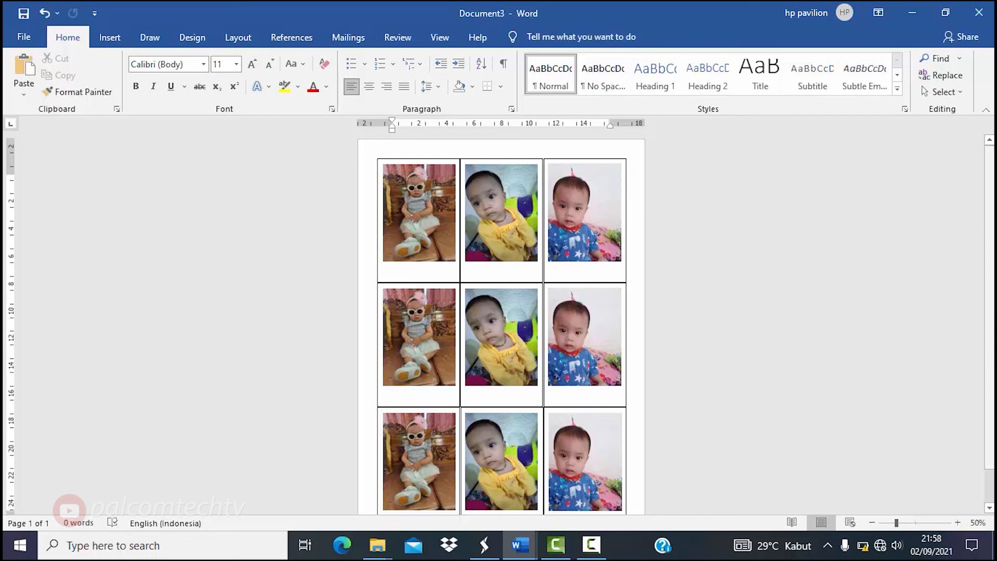
scroll(501, 322, "down", 2)
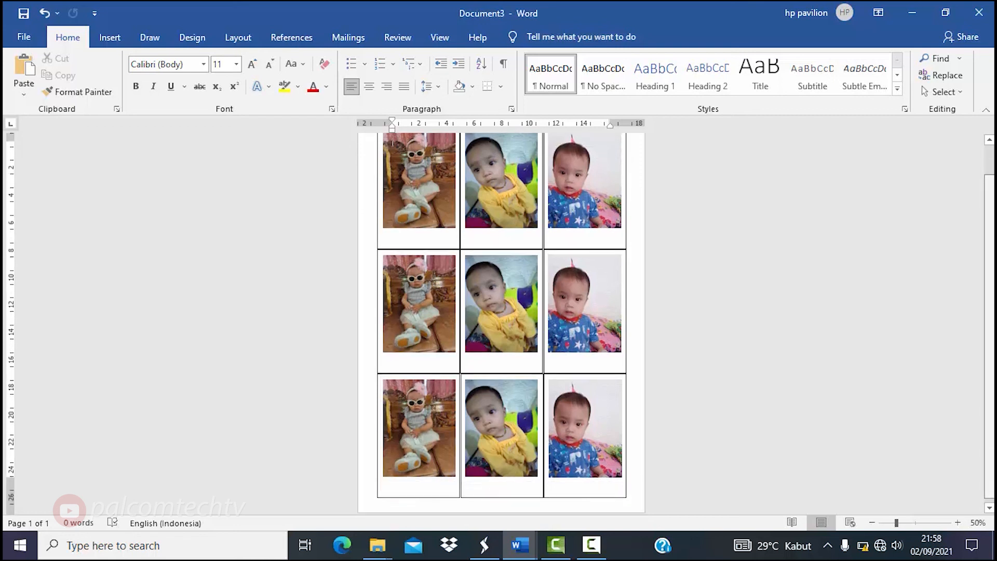
scroll(501, 322, "up", 2)
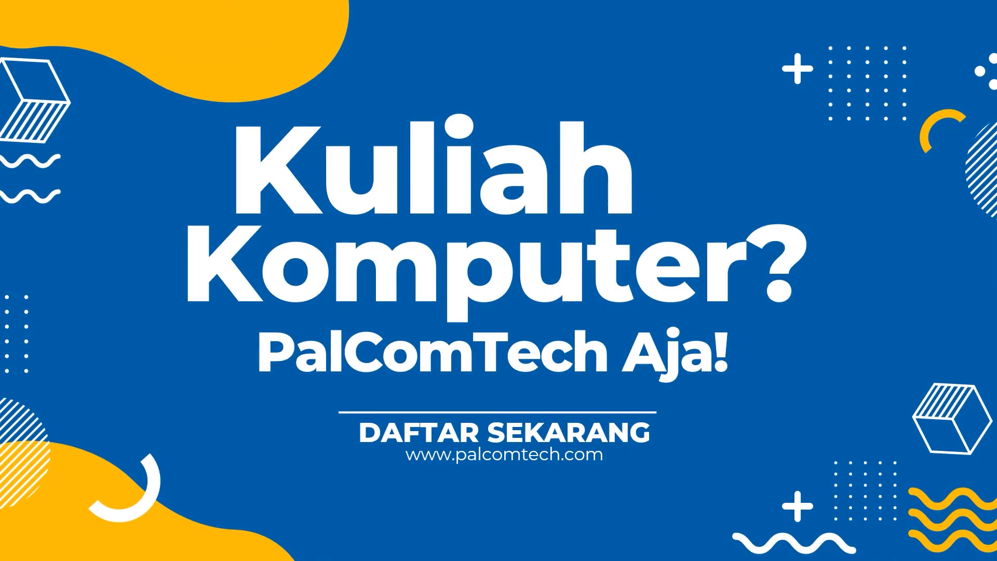